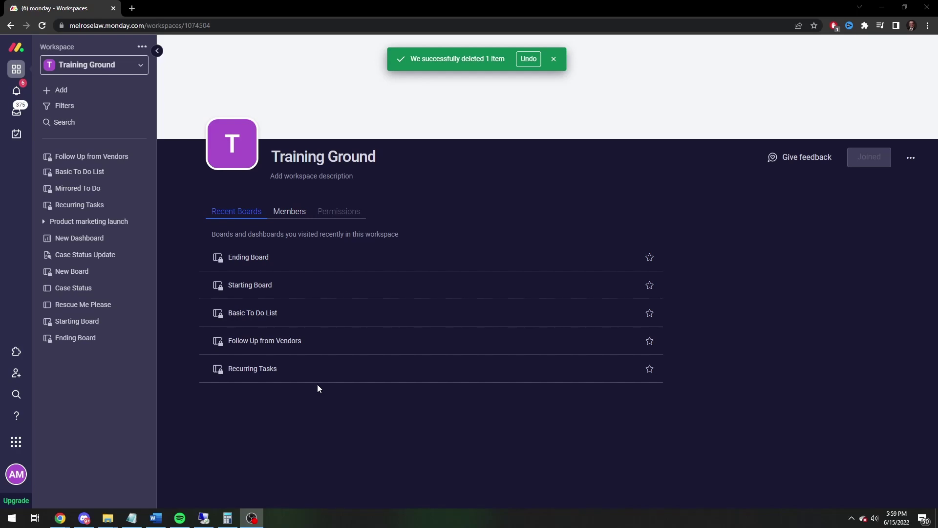
Open Starting Board and add a task named Task 1 to its first group.
click(79, 328)
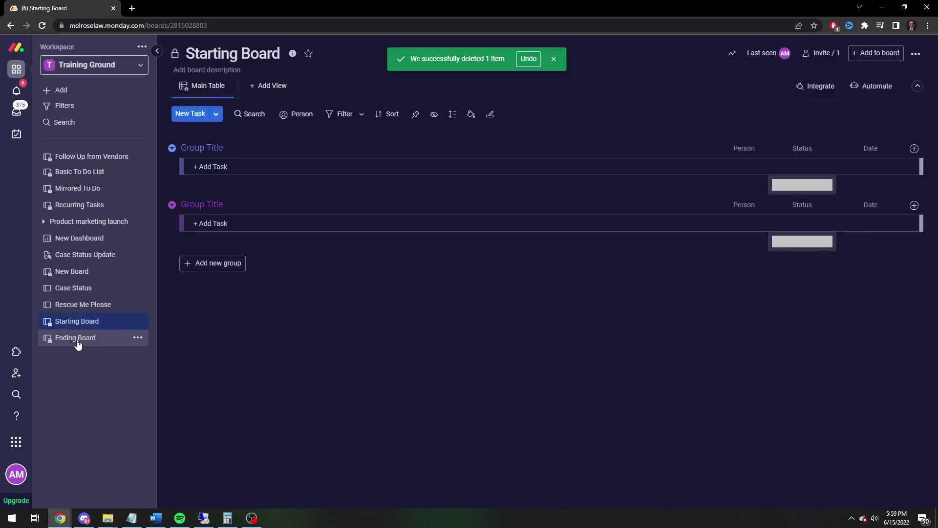
click(78, 342)
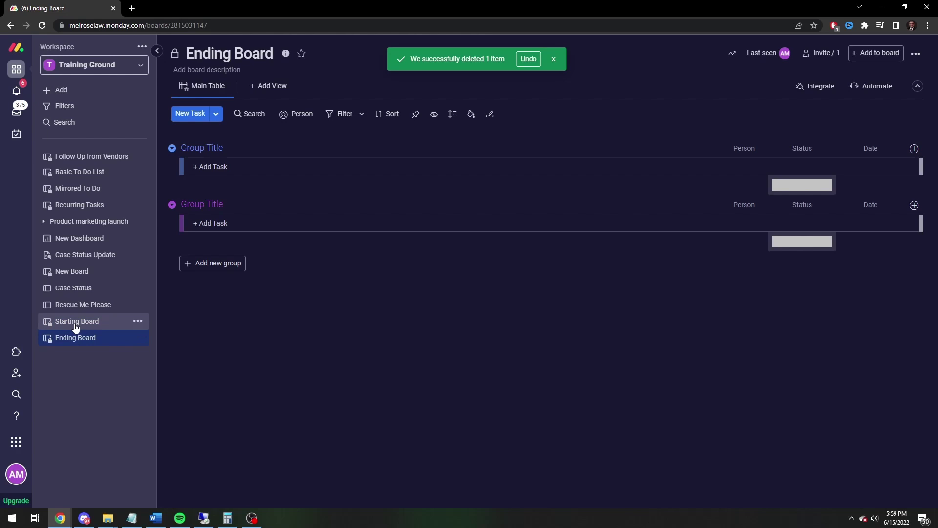
click(76, 326)
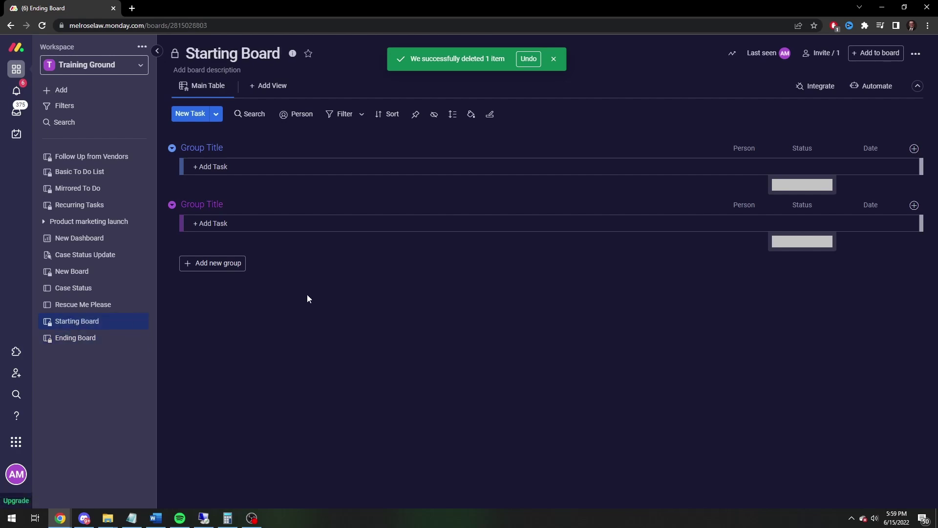
click(321, 169)
text(Task 1)
key(Return)
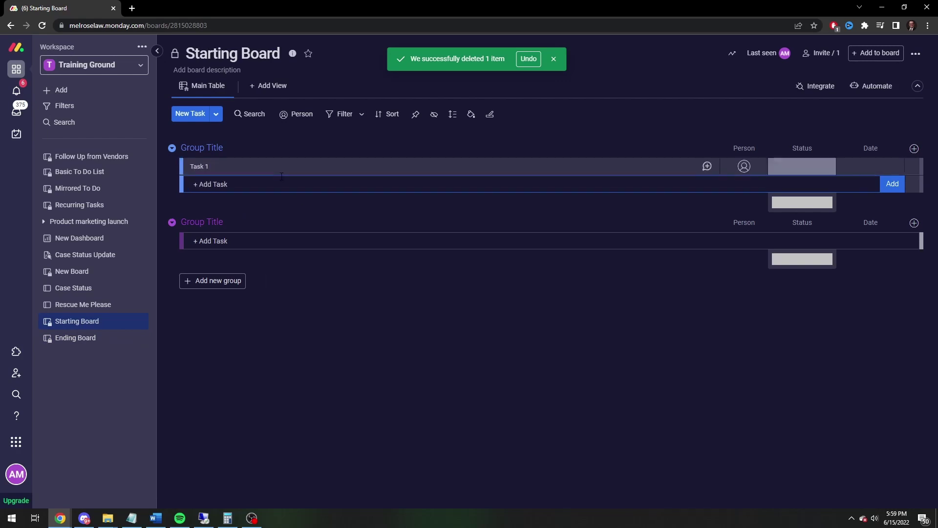
click(340, 373)
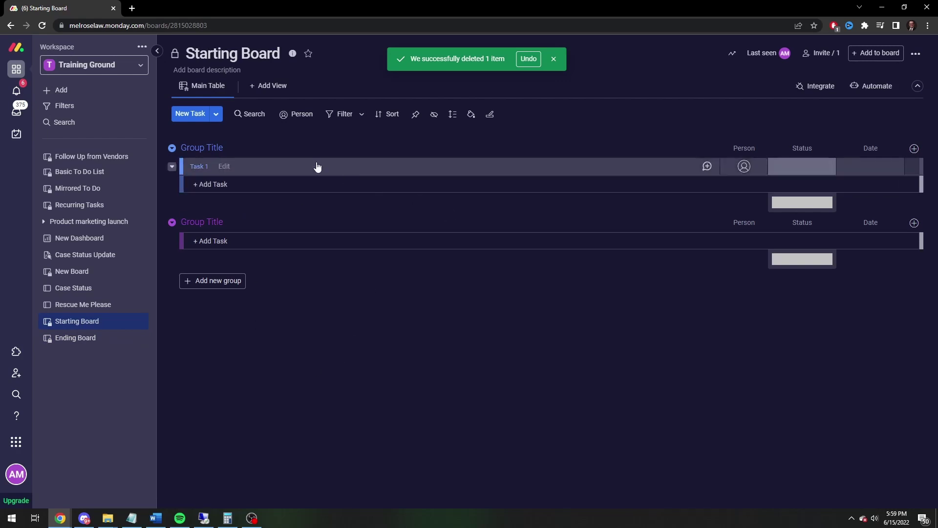
Move Task 1 from Starting Board to the second group of Ending Board.
right_click(296, 171)
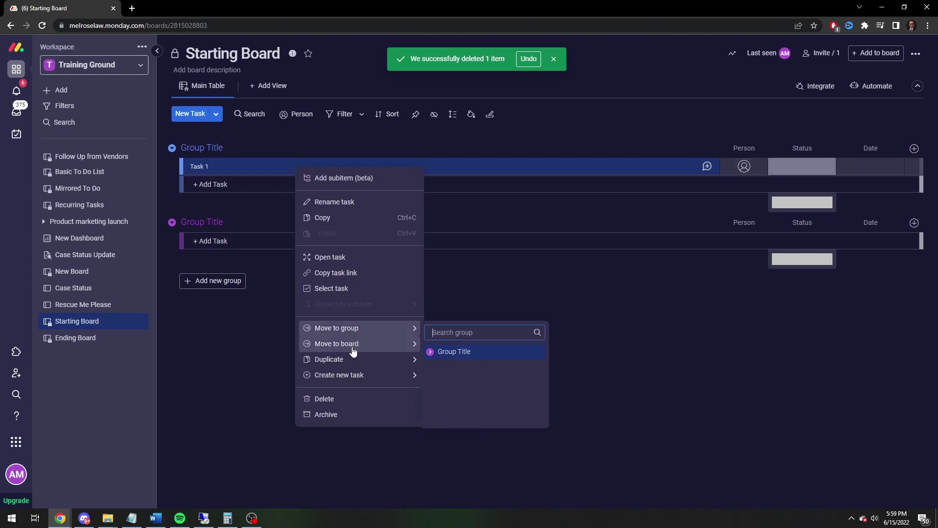
mouse_move(353, 351)
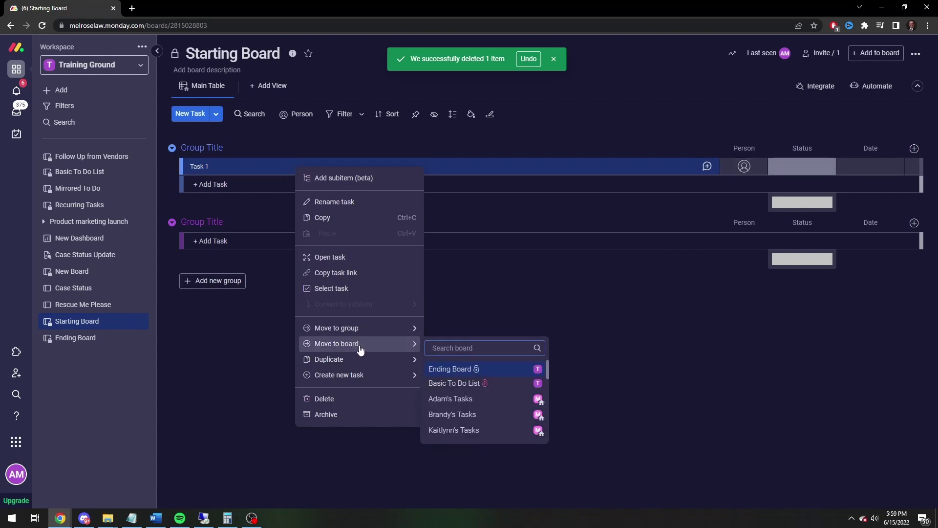
click(462, 374)
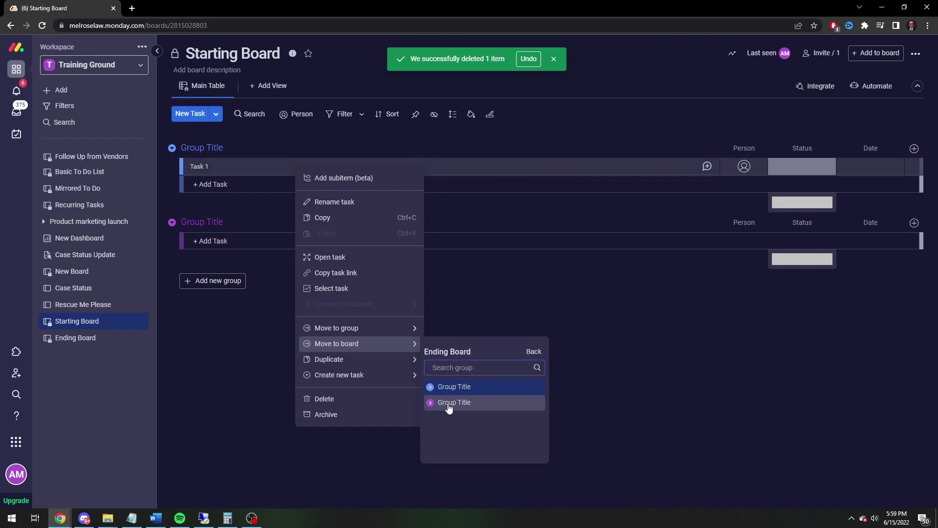
click(458, 403)
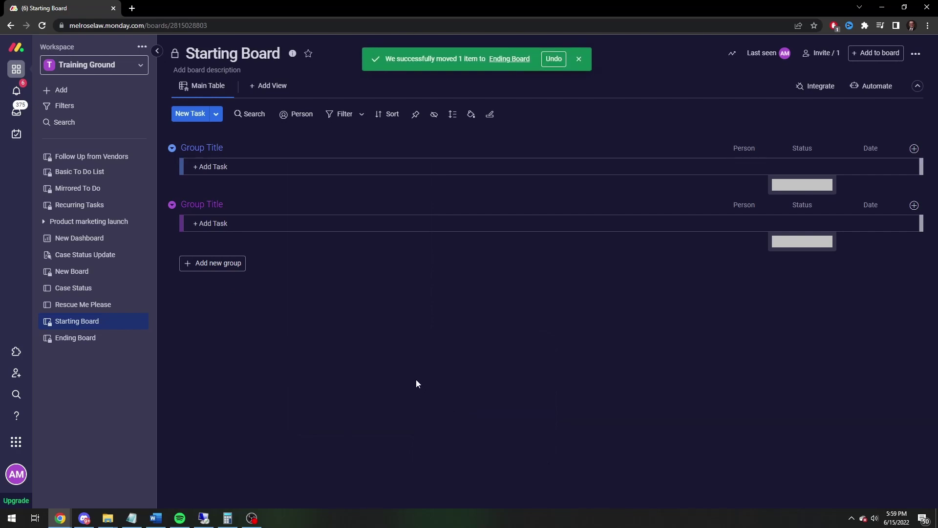
Check both boards for the moved task, and delete Task 1 from Ending Board's second group.
click(78, 338)
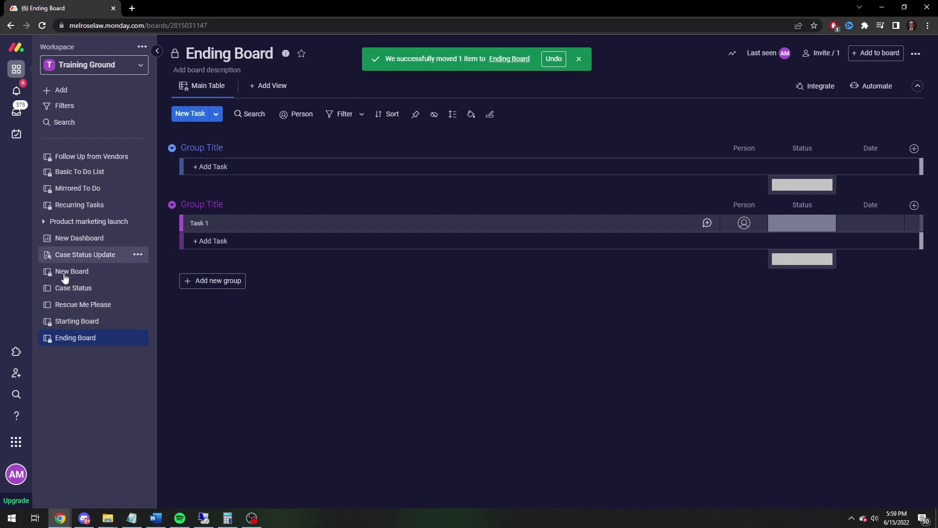
click(73, 321)
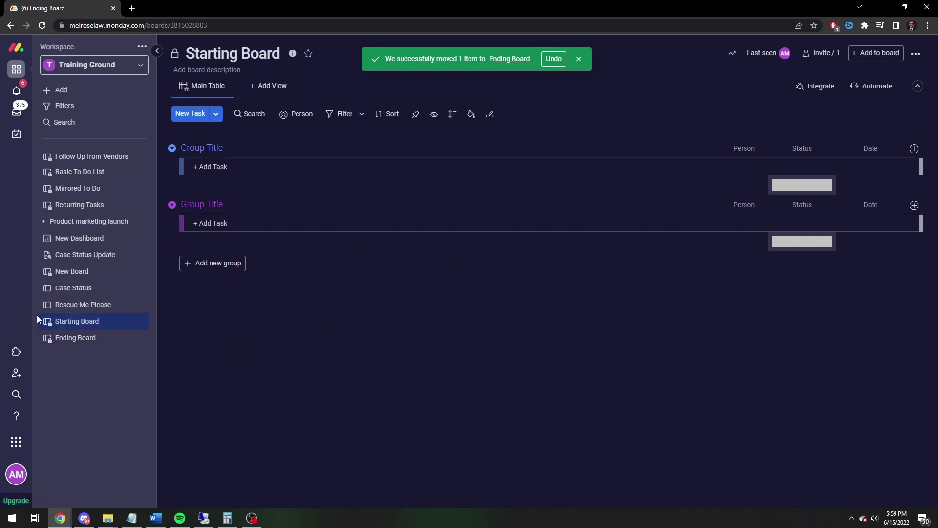
click(97, 338)
right_click(298, 226)
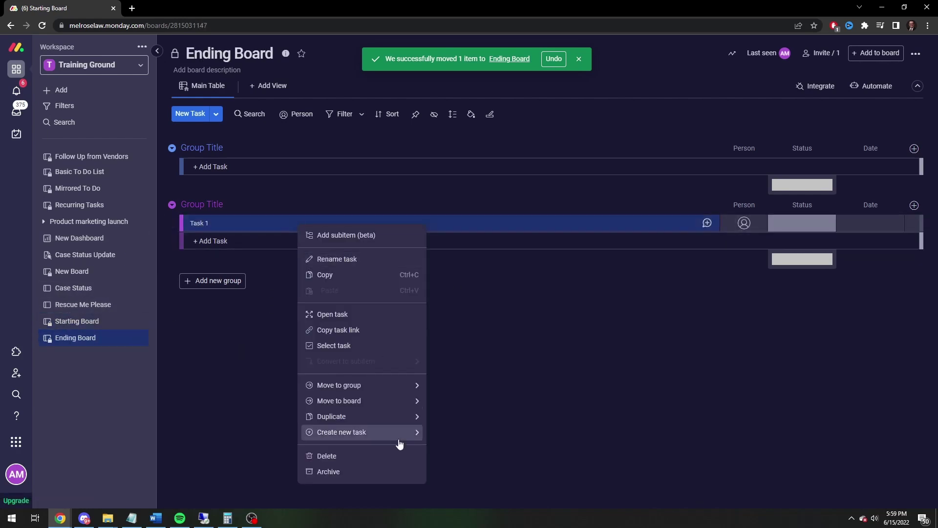
click(344, 456)
click(589, 113)
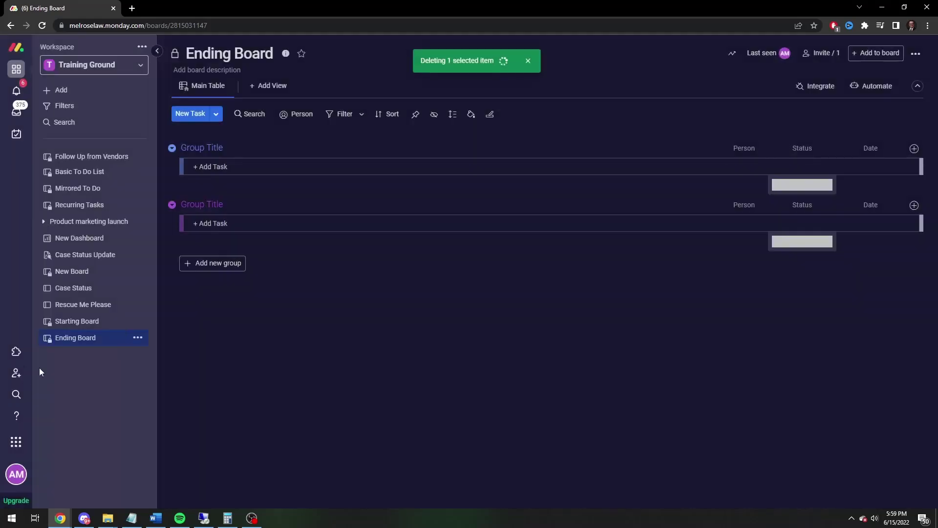
Add Task 2 to the first group of Starting Board and rename it Automated Method.
click(65, 322)
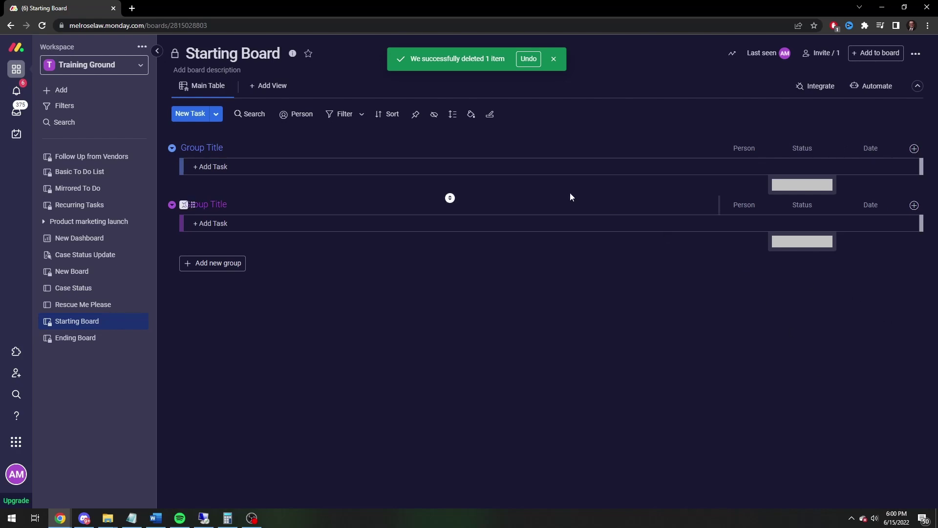
click(259, 167)
text(Task 2)
key(Return)
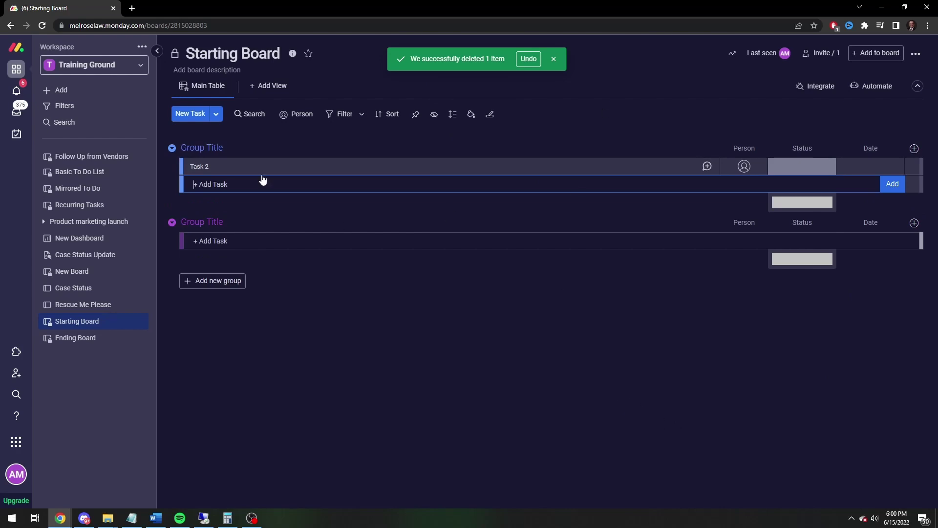
click(223, 167)
text(Automated Method)
key(Return)
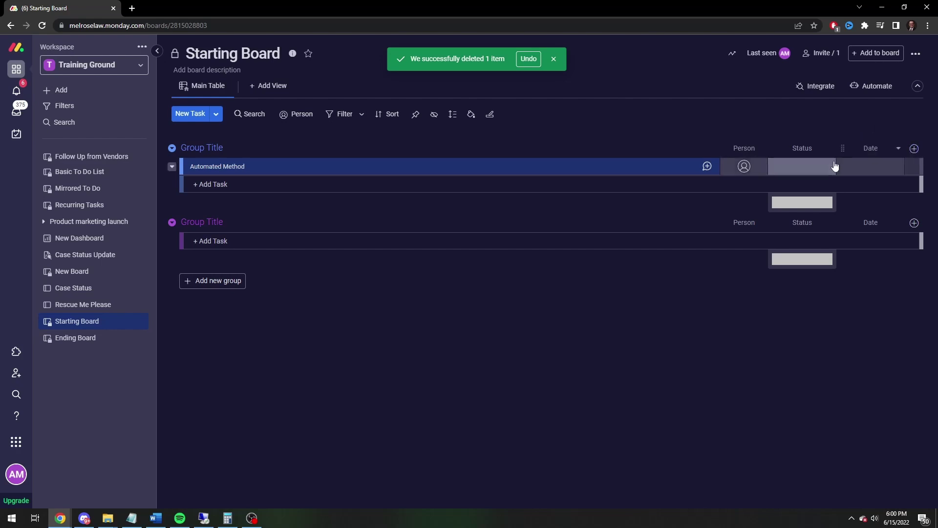
Add another Status column to Starting Board and edit its labels so that Ending Board is the only named one.
click(914, 149)
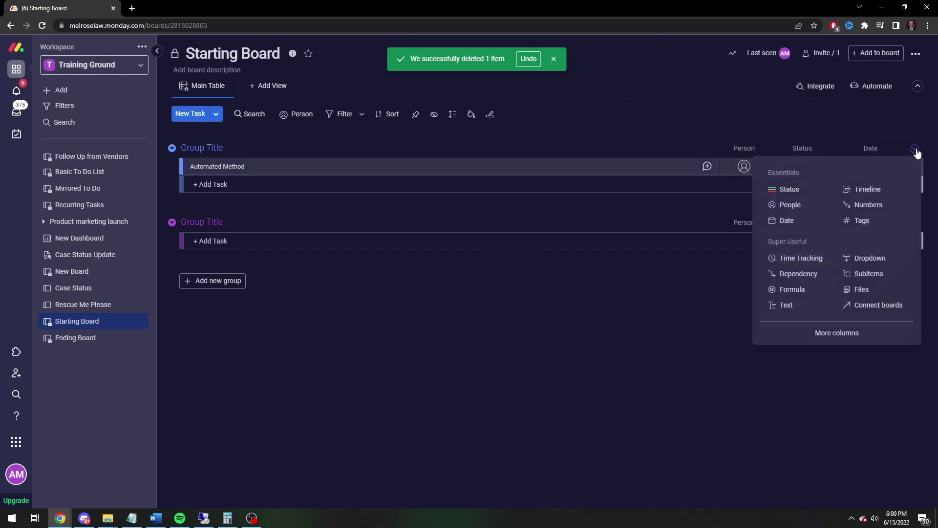
click(792, 189)
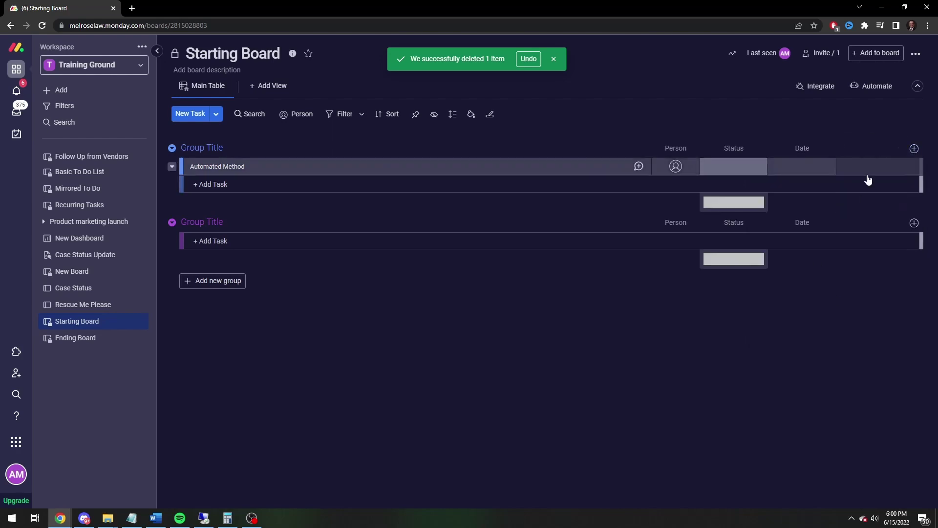
click(862, 170)
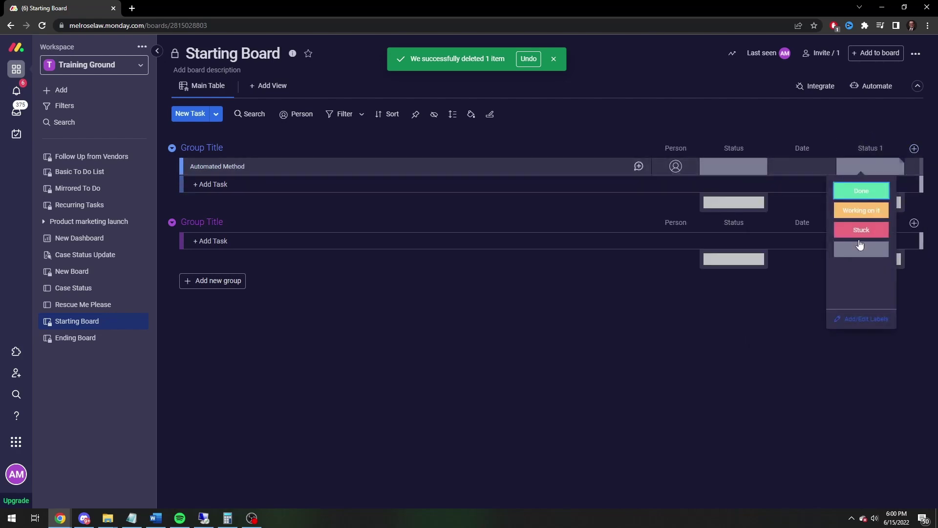
click(855, 322)
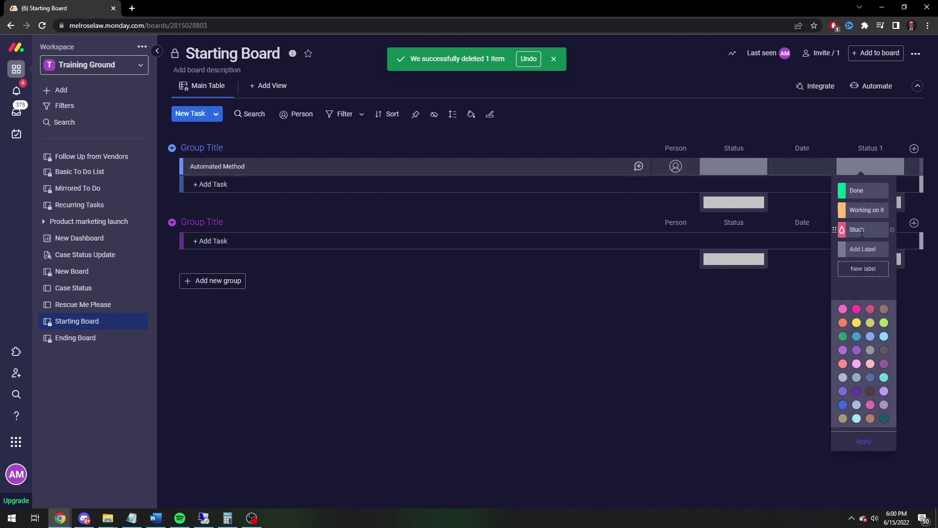
double_click(858, 230)
key(BackSpace)
double_click(873, 215)
key(BackSpace)
double_click(856, 190)
text(Ending Board)
click(892, 213)
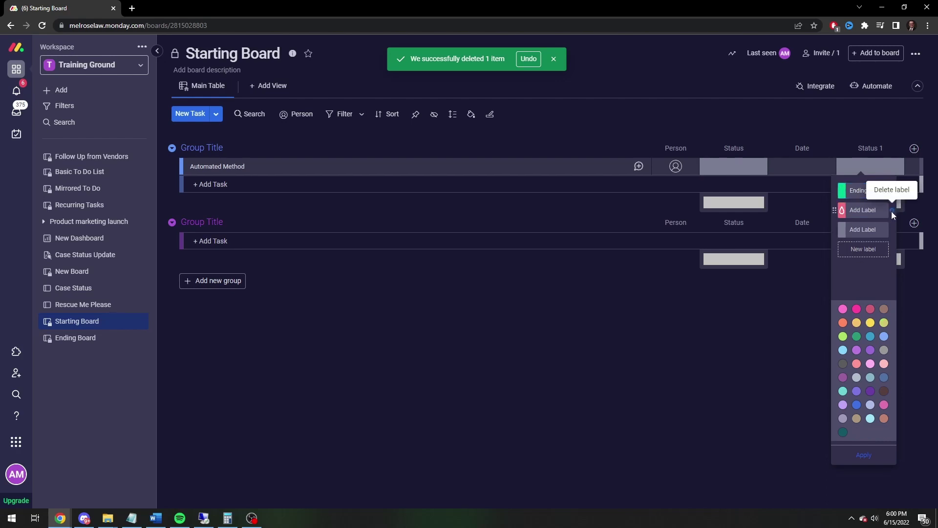
click(792, 260)
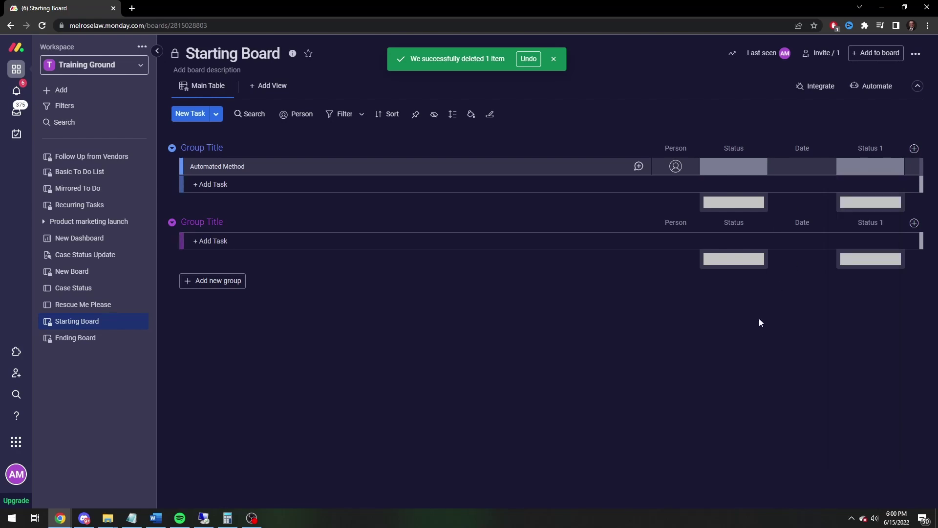
Rename the new status column Move Boards and view its label choices for the Automated Method task.
click(863, 155)
text(Move Boards)
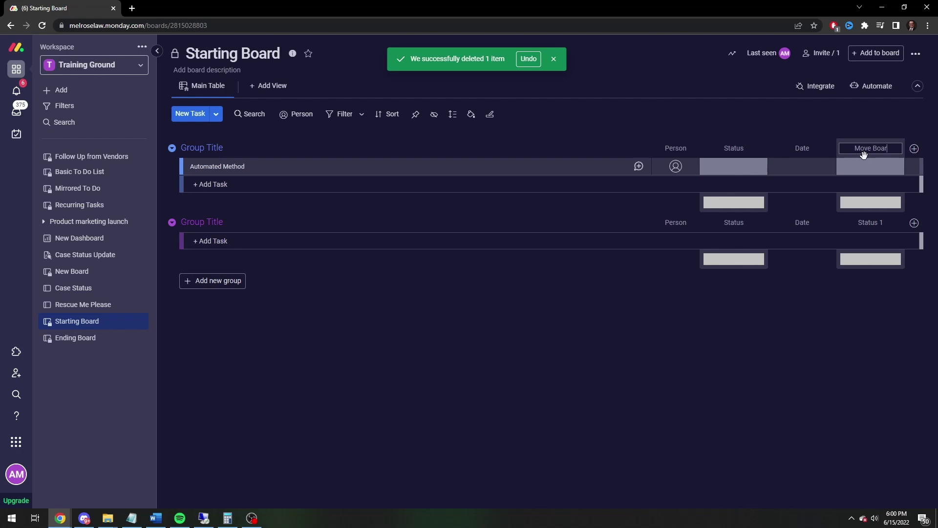
click(834, 341)
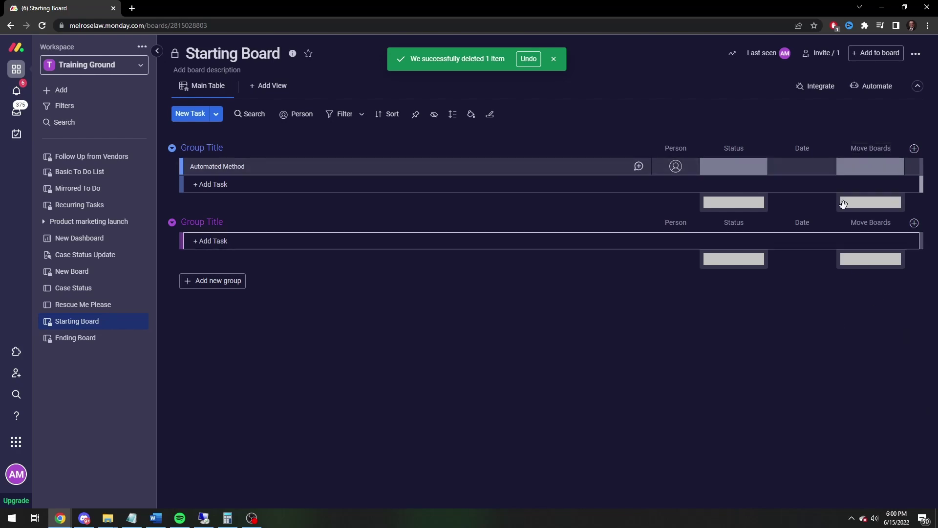
click(860, 169)
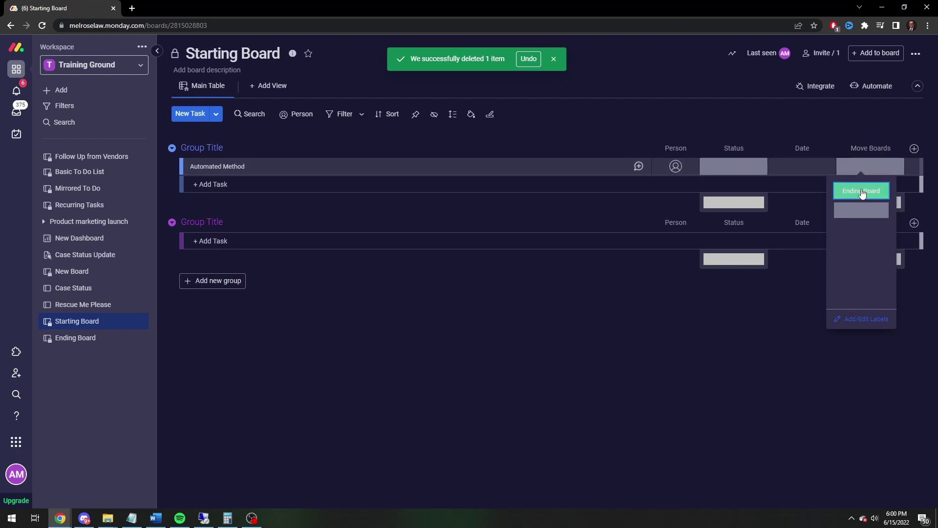
click(652, 372)
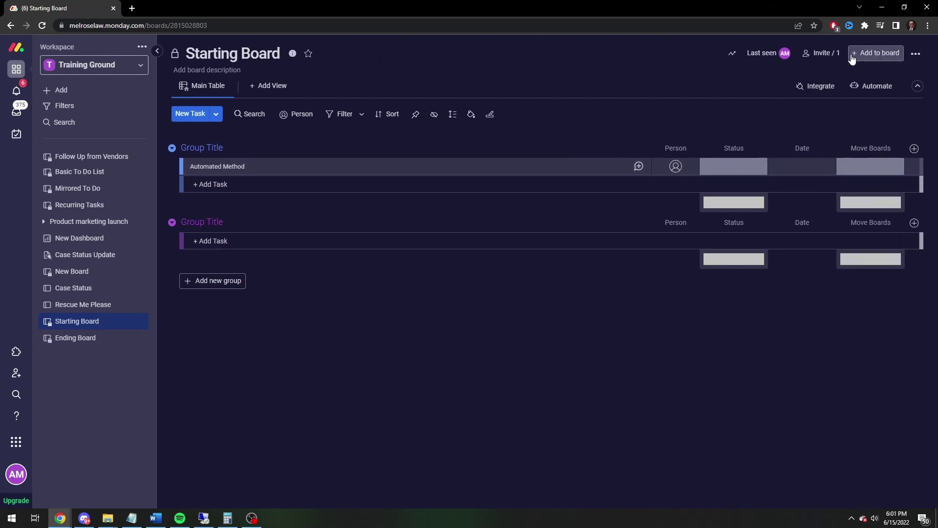
Start a custom automation for Starting Board with a status change as its trigger.
click(860, 85)
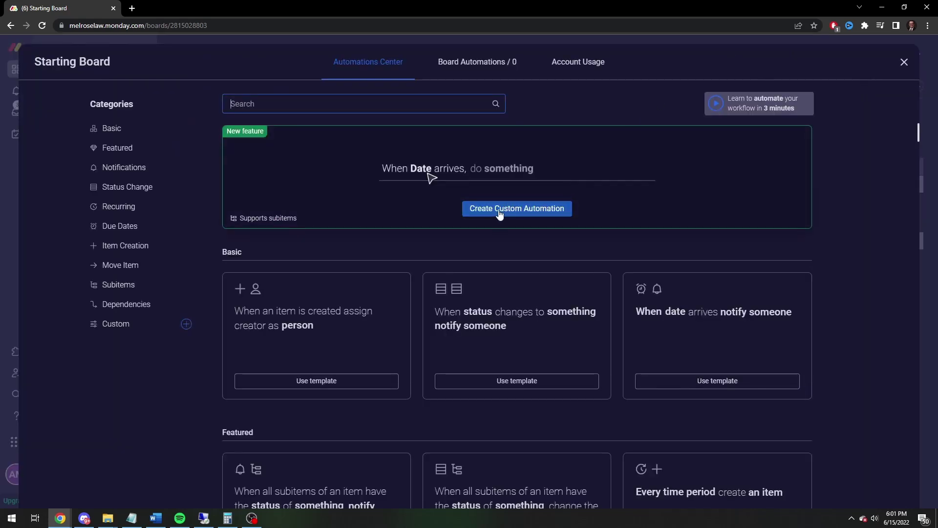
click(500, 213)
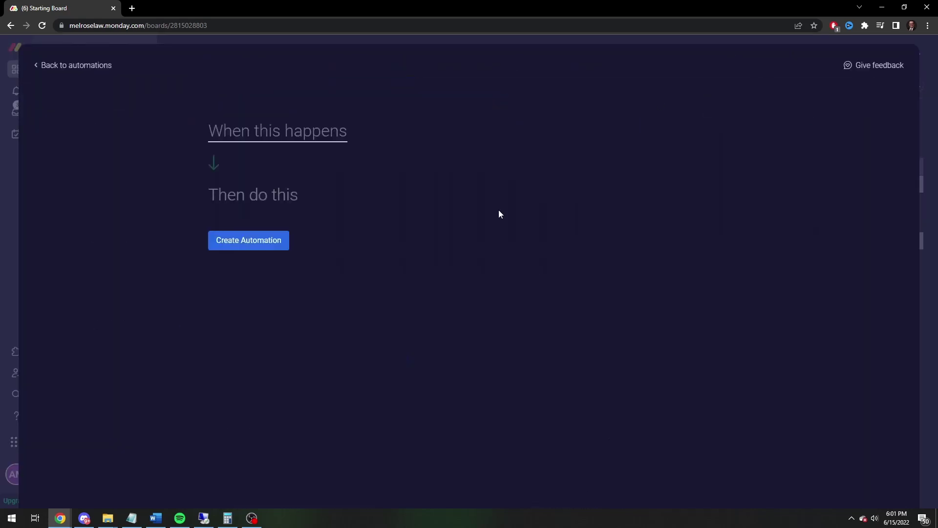
click(267, 141)
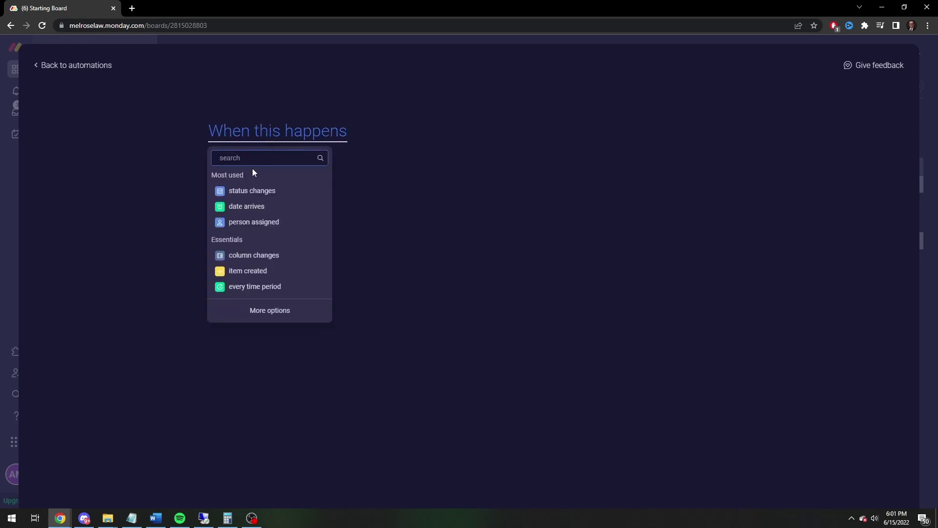
click(246, 198)
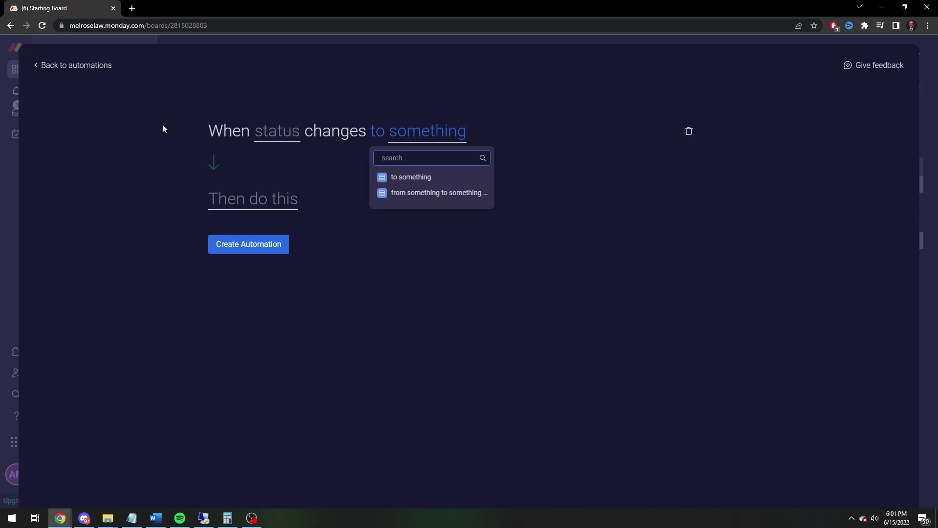
Set the automation trigger to the Move Boards column changing to Ending Board.
click(273, 136)
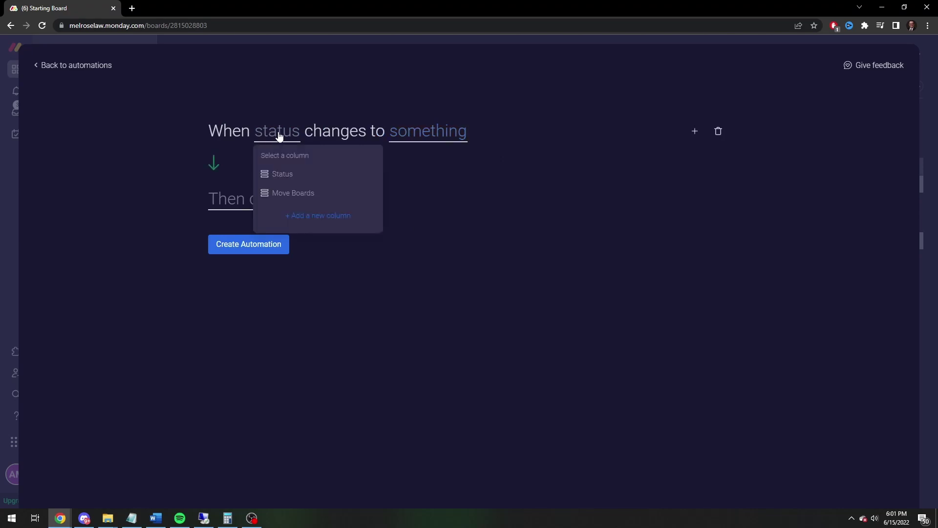
click(292, 173)
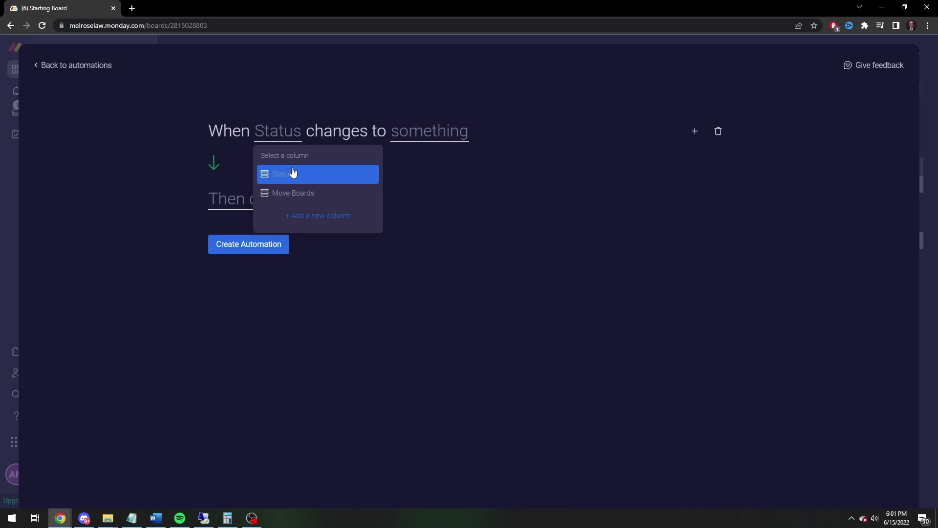
click(311, 193)
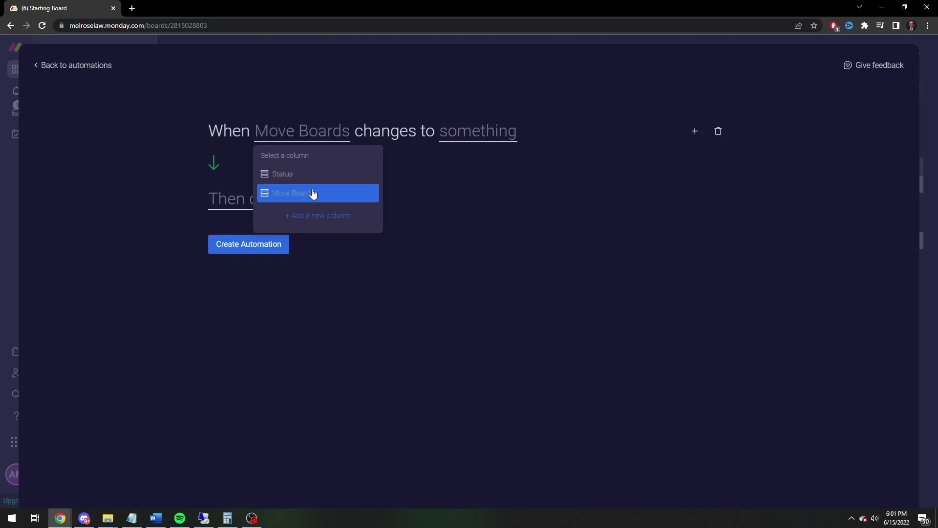
click(280, 196)
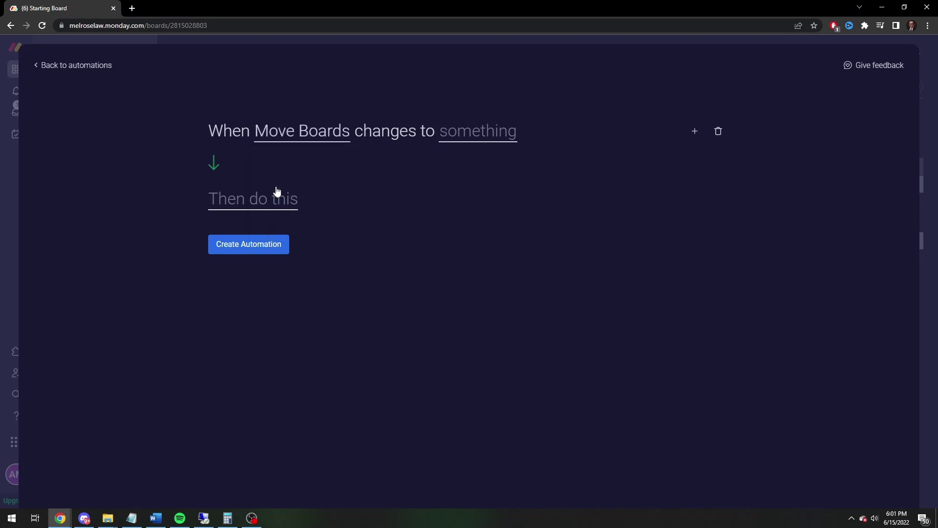
click(478, 139)
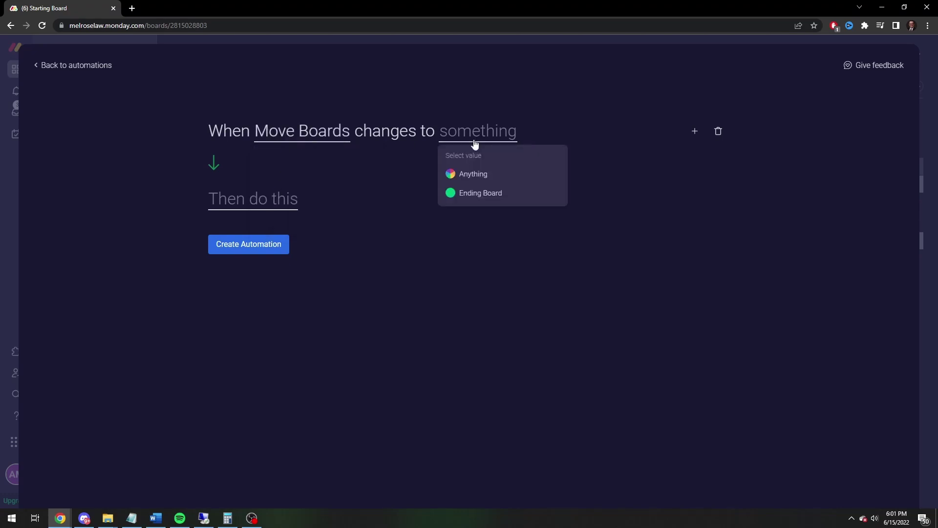
click(461, 196)
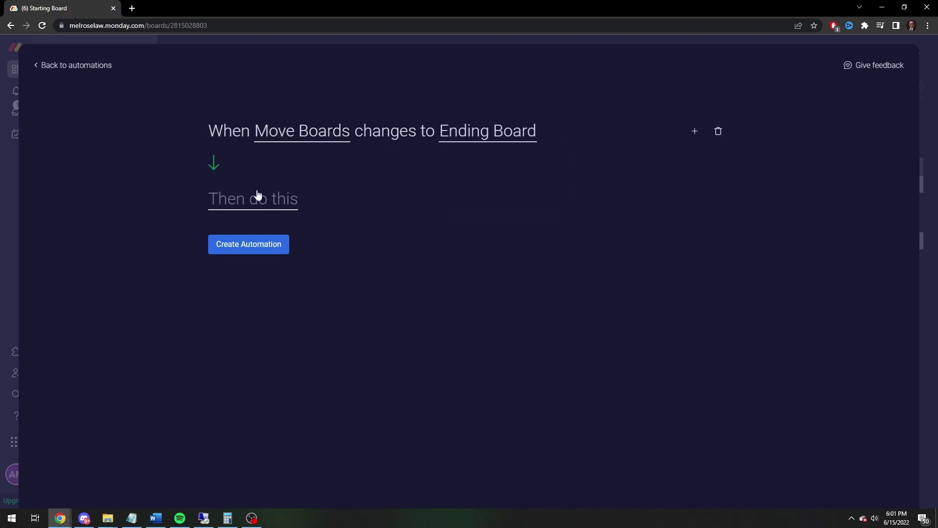
Set the automation's action to move the item to another board, with Ending Board as the destination.
click(238, 203)
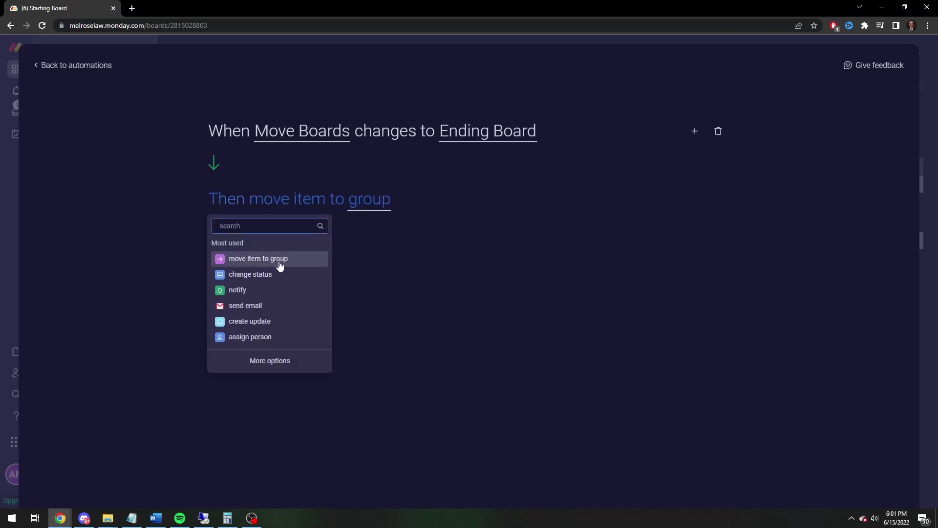
text(move)
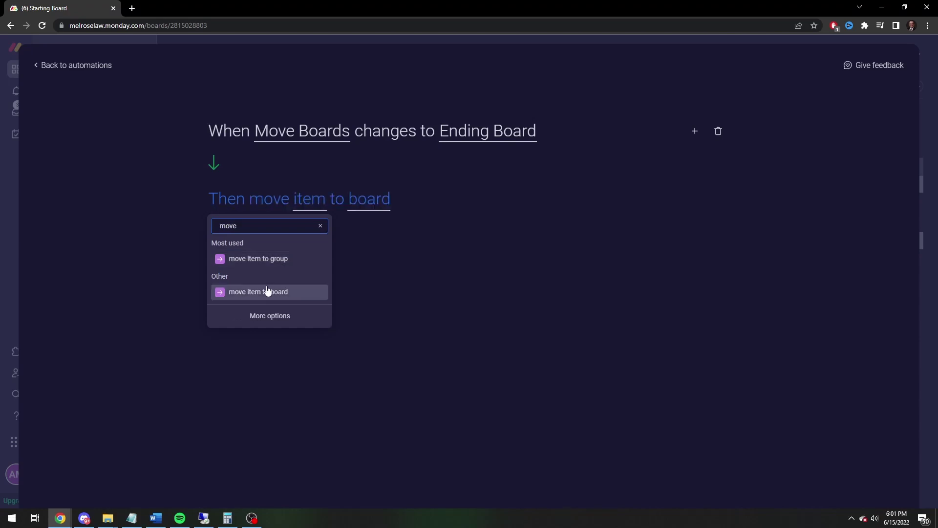
click(262, 292)
click(306, 200)
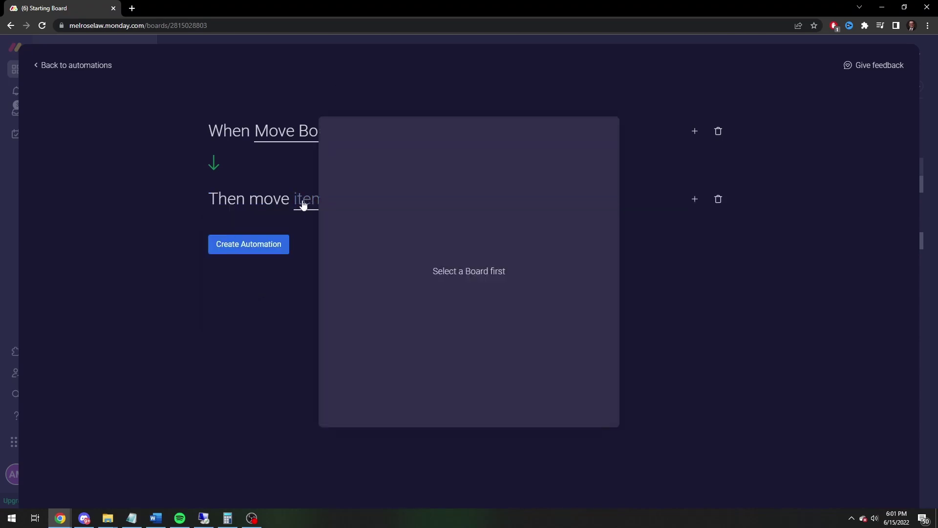
click(157, 195)
click(374, 203)
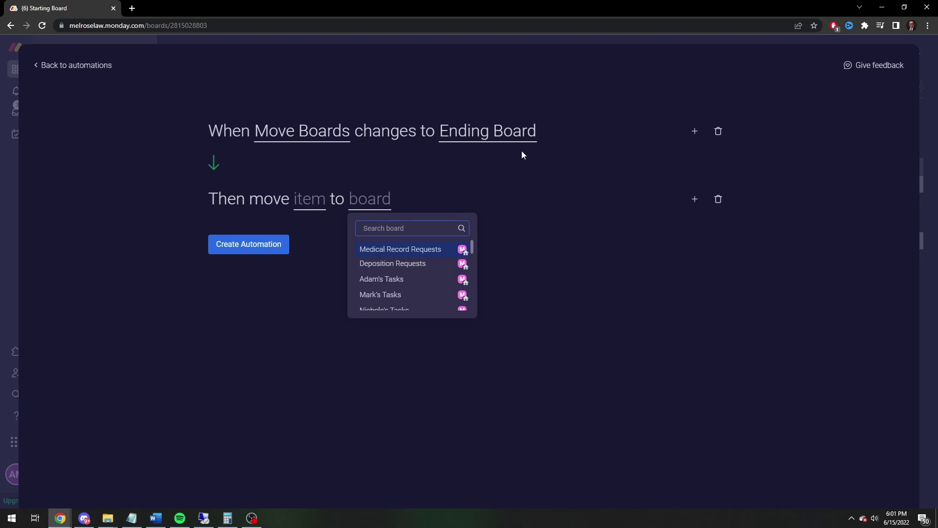
scroll(420, 279, down, 2)
scroll(423, 288, down, 3)
text(ending)
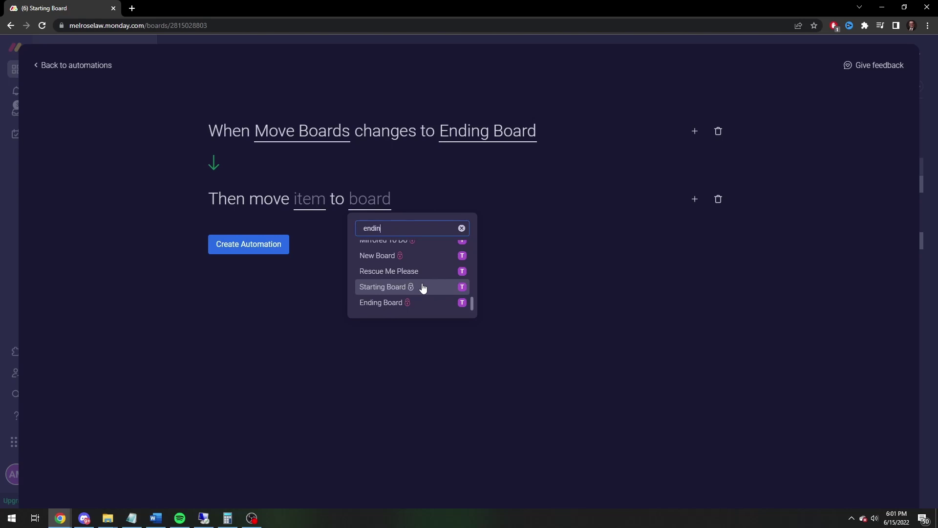
click(405, 254)
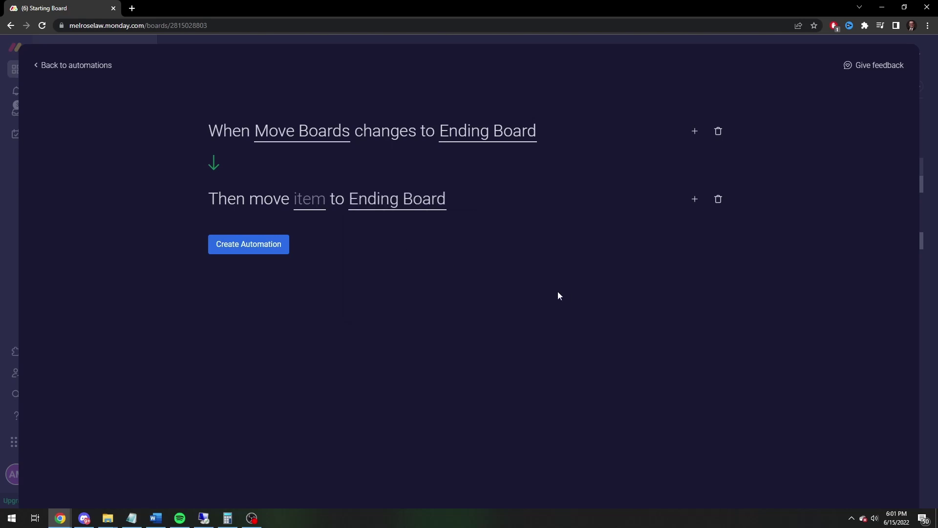
Map the moved item to the purple Group Title group and append "(Moved from Starting Board)" to its name.
click(316, 204)
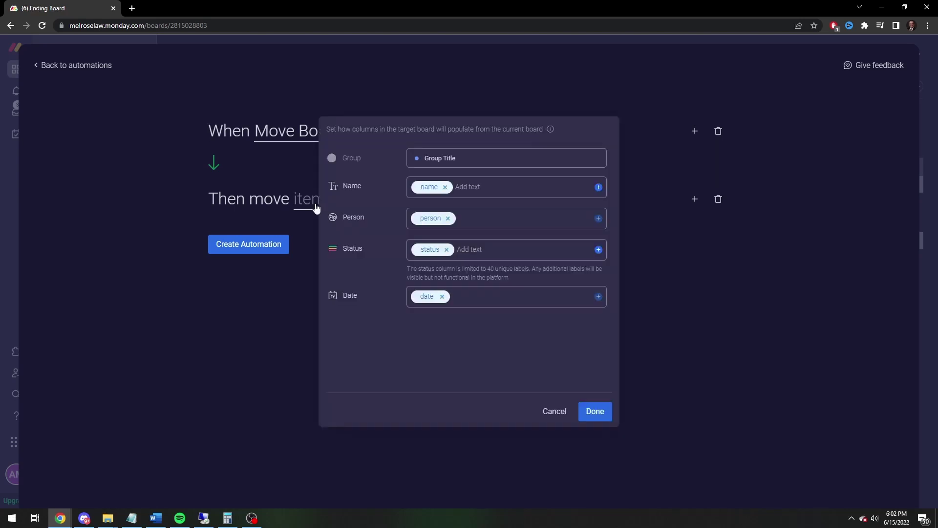
click(440, 159)
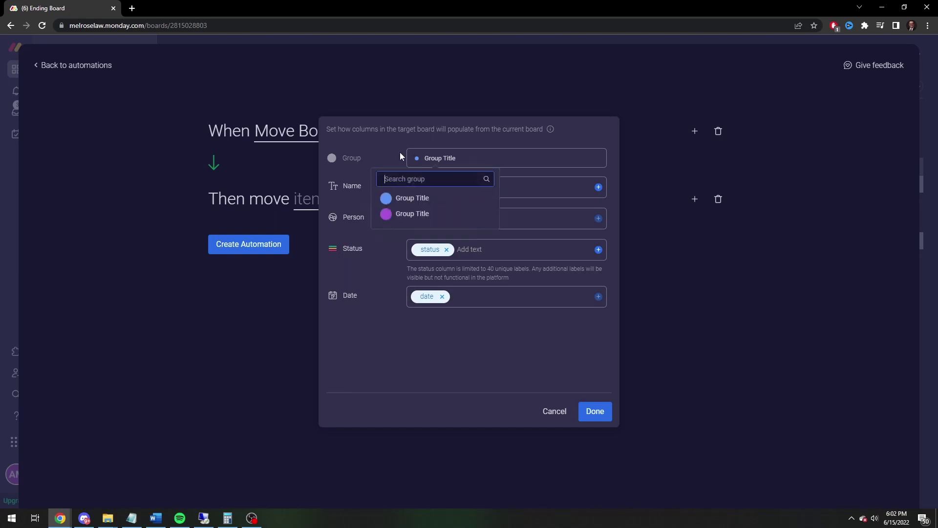
click(414, 213)
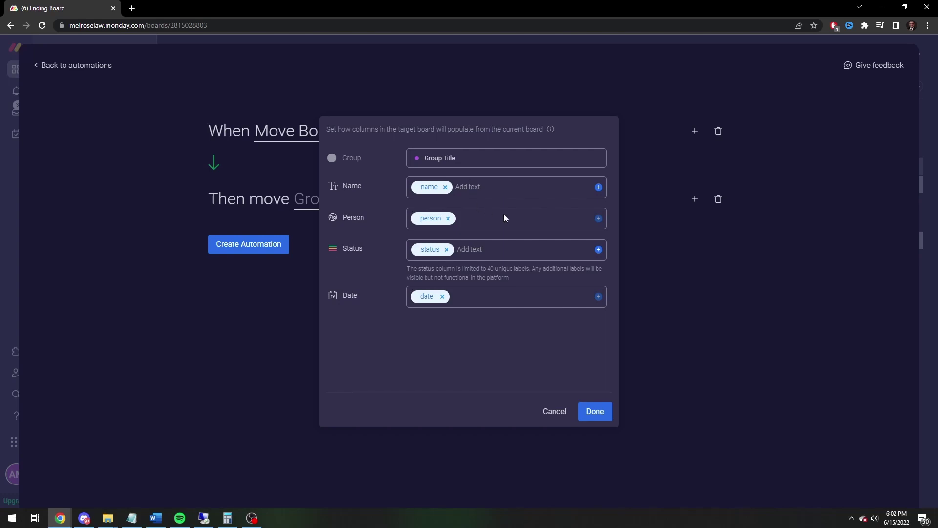
click(508, 188)
text(()
text(Moved)
text( frf)
text(om Star)
text(ting Board))
click(596, 411)
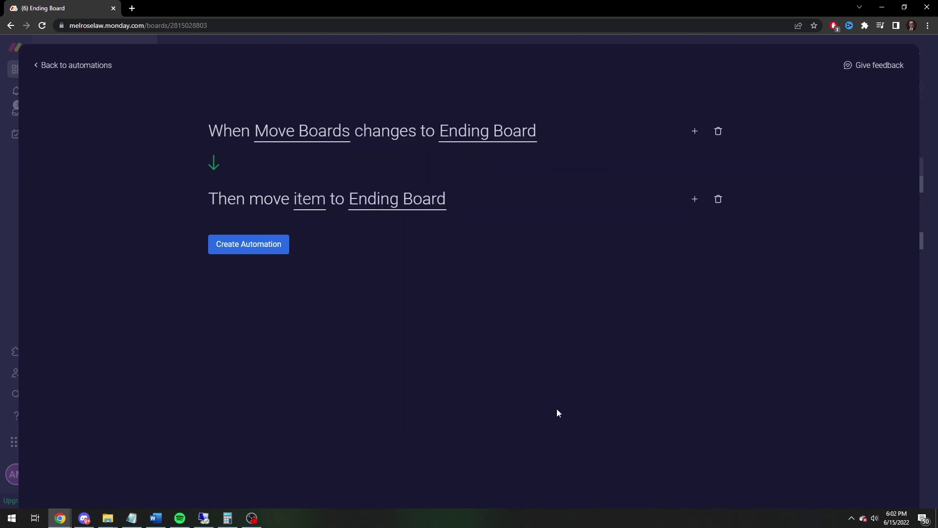
Create the automation and set the Automated Method task's Move Boards status to Ending Board.
click(227, 251)
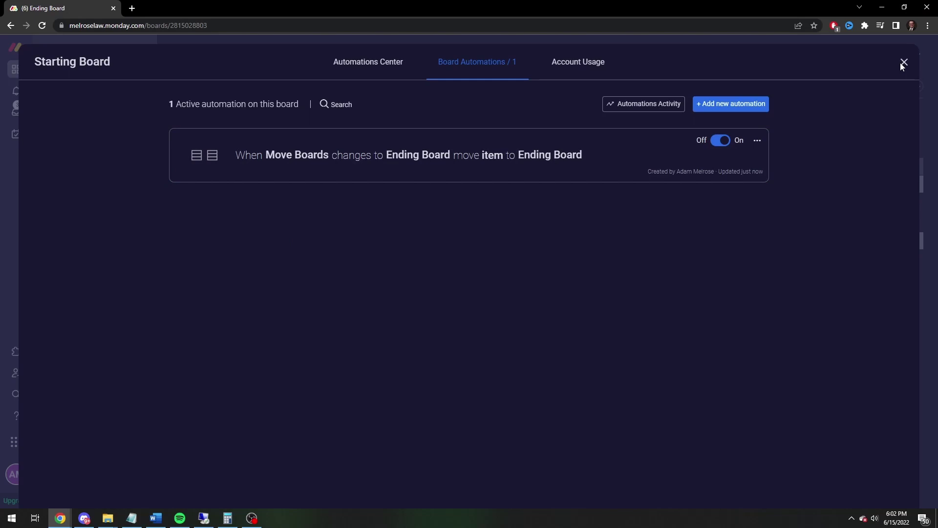
click(905, 68)
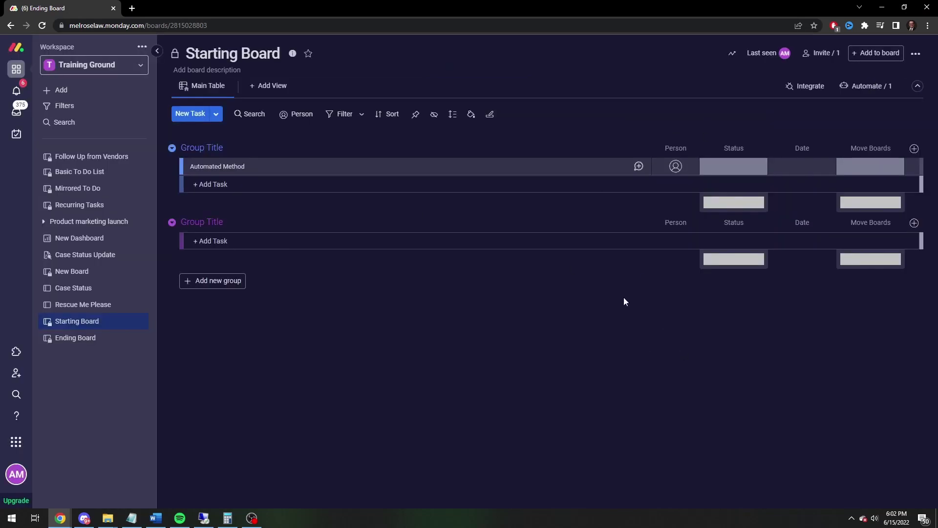
click(875, 168)
click(853, 190)
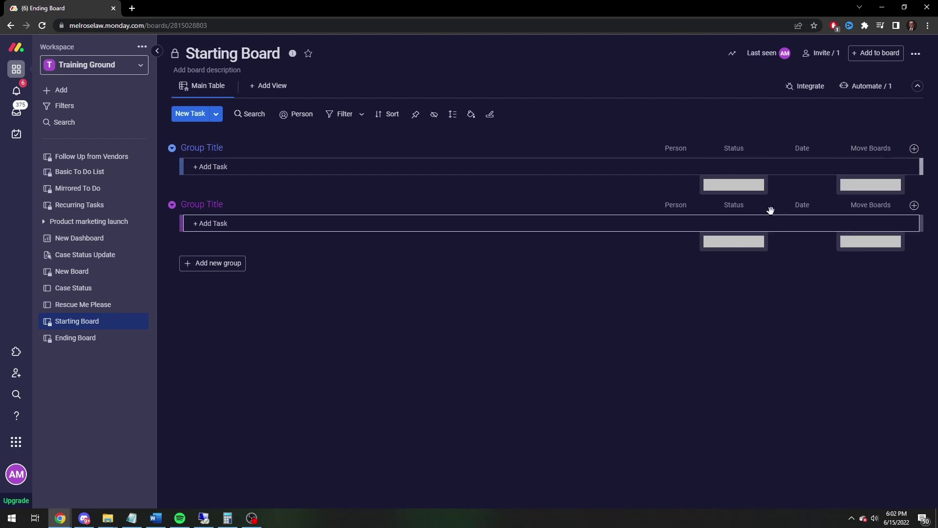
Check Ending Board and Starting Board for the location and name of the Automated Method task.
click(77, 344)
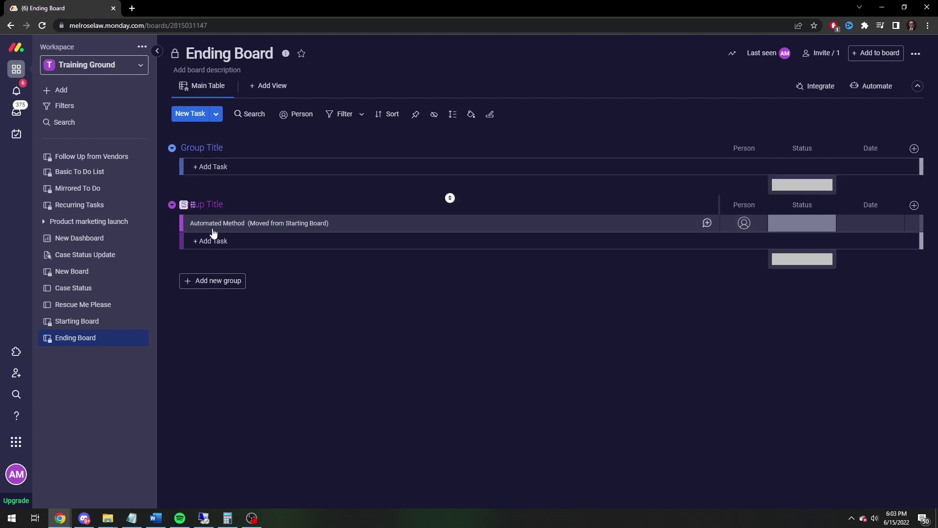
click(76, 321)
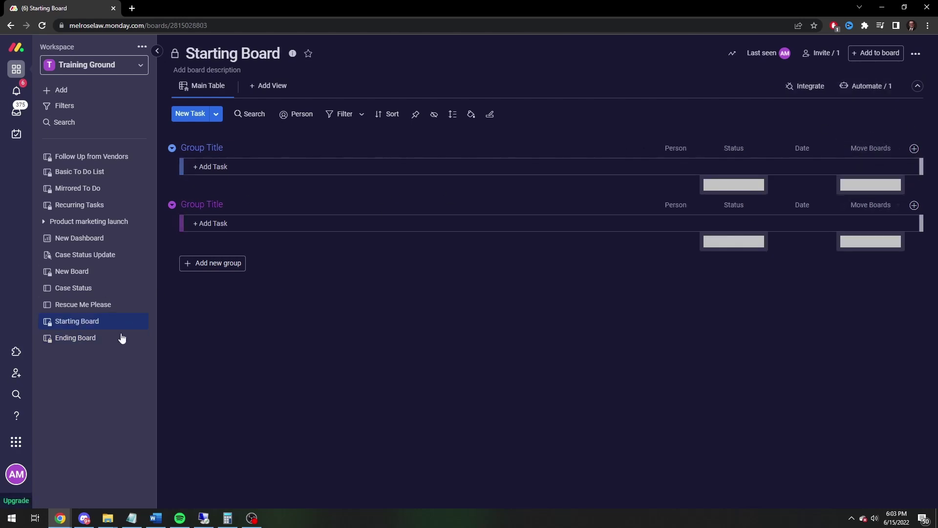
click(75, 340)
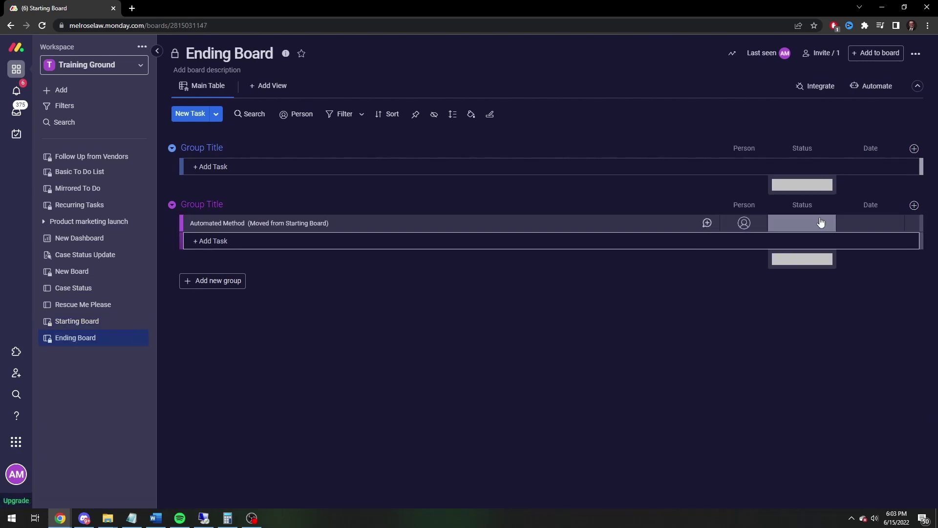
click(78, 324)
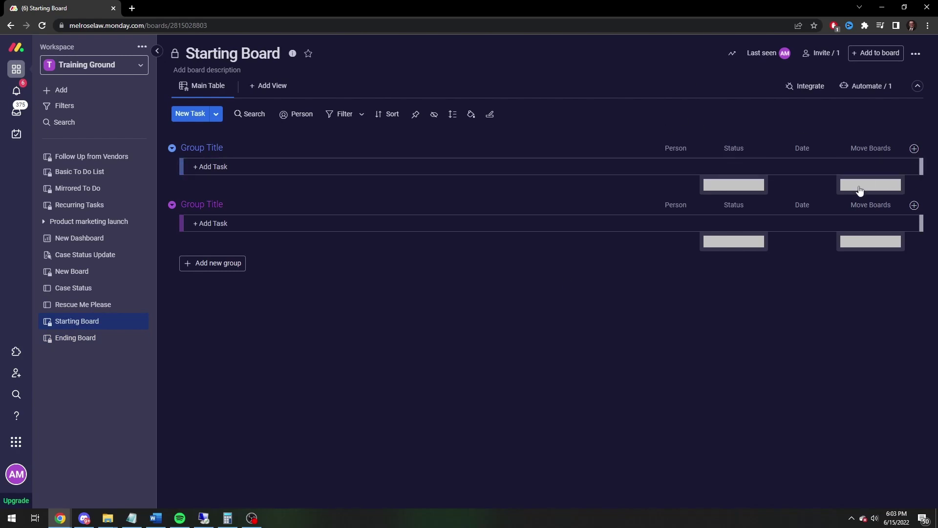
Add a task named Automated with Notify to the first group of Starting Board.
click(270, 167)
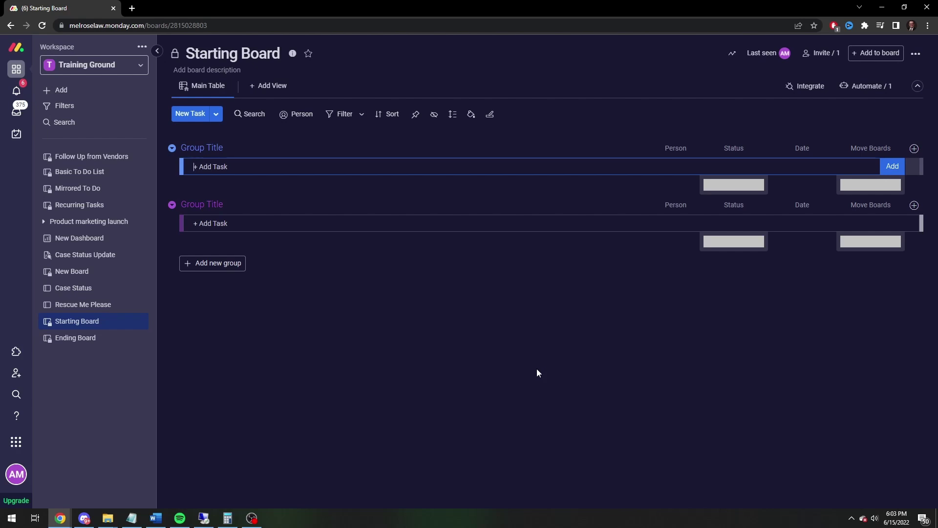
text(Automated with Notify)
key(Return)
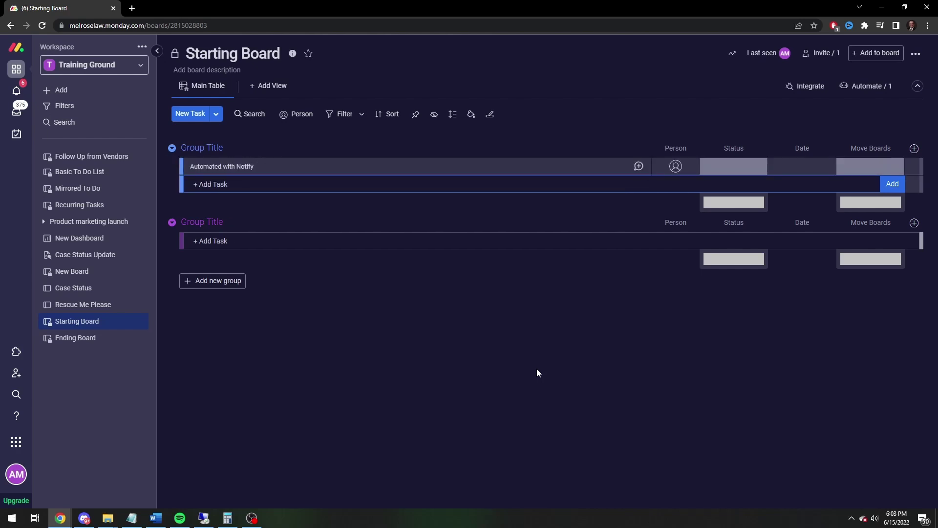
Permanently delete the existing move automation from Starting Board and return to the board.
click(886, 87)
click(756, 139)
click(703, 221)
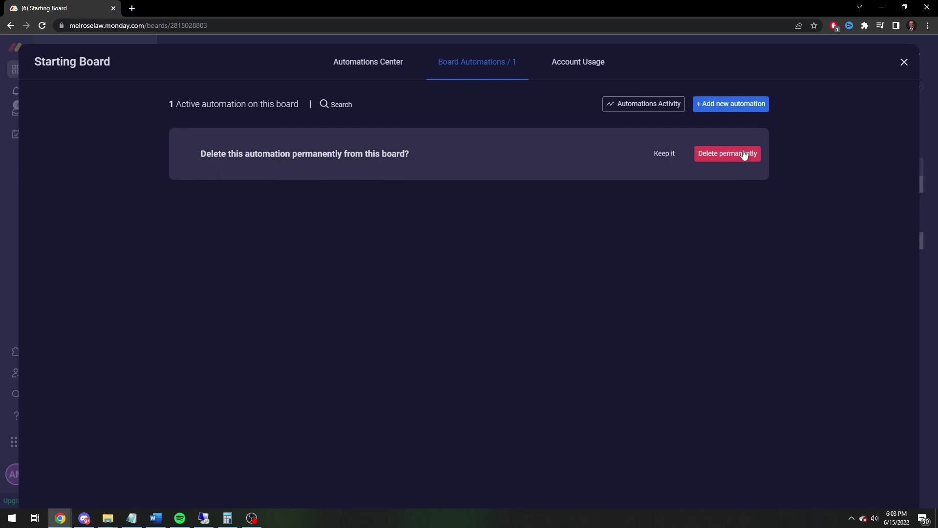
click(729, 154)
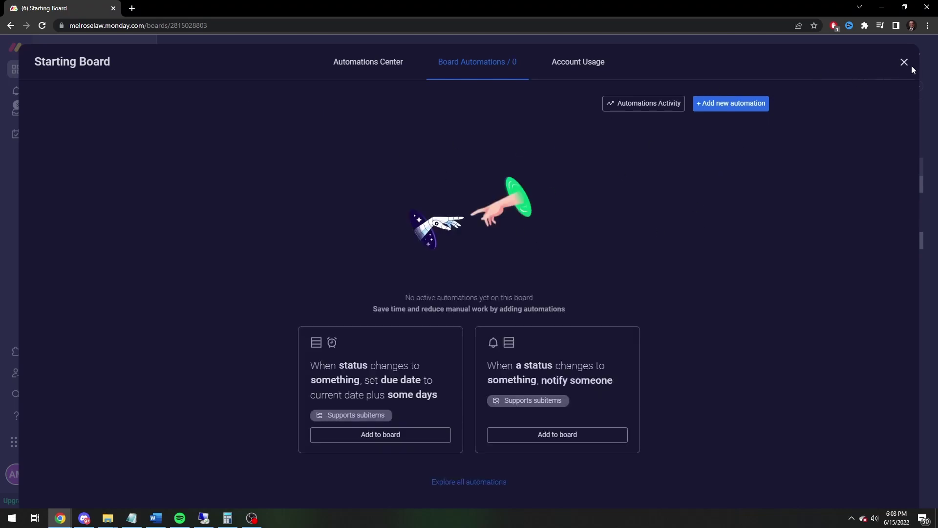
click(905, 62)
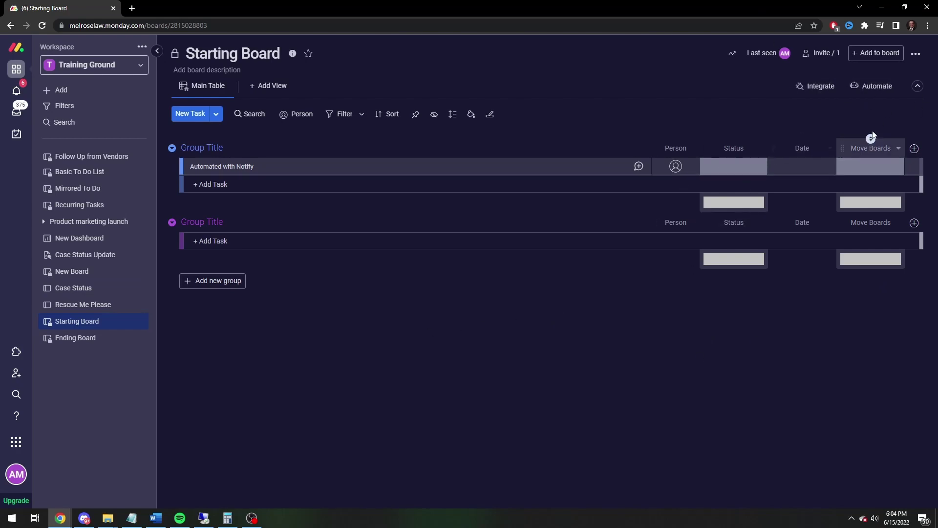
Set up a new custom automation that moves the item to Ending Board when Move Boards changes to Ending Board, keeping the default column mapping.
click(875, 87)
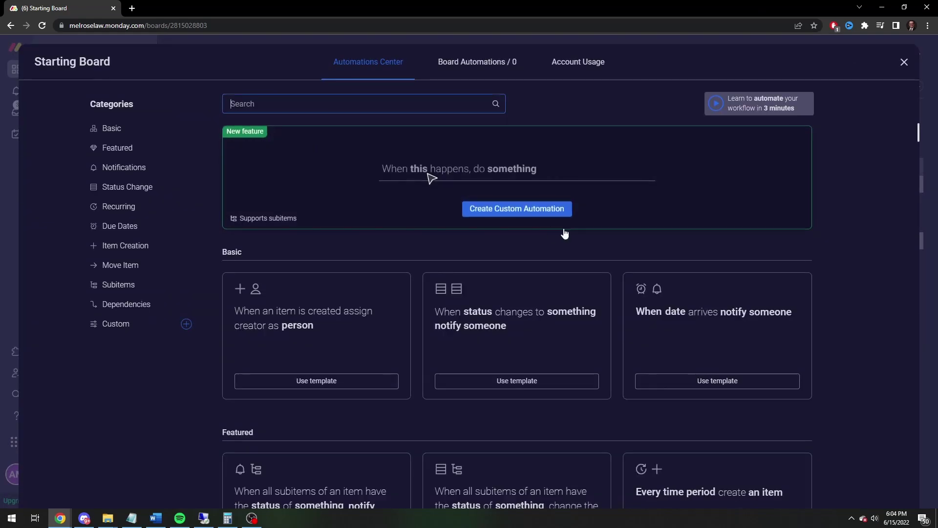
click(517, 207)
click(279, 144)
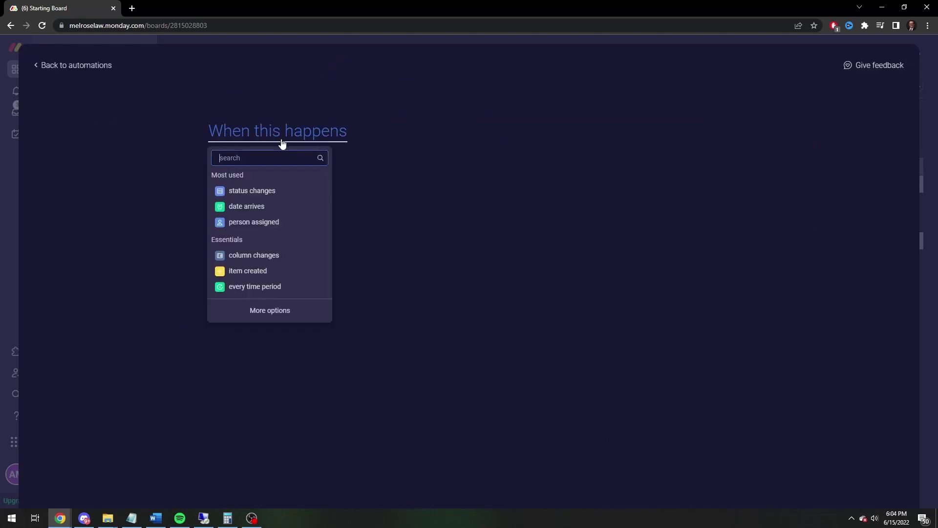
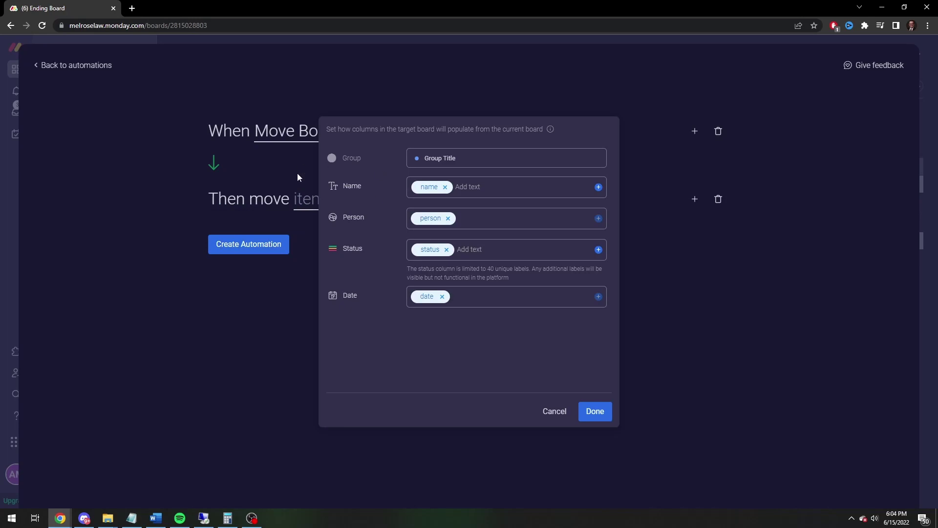
click(605, 409)
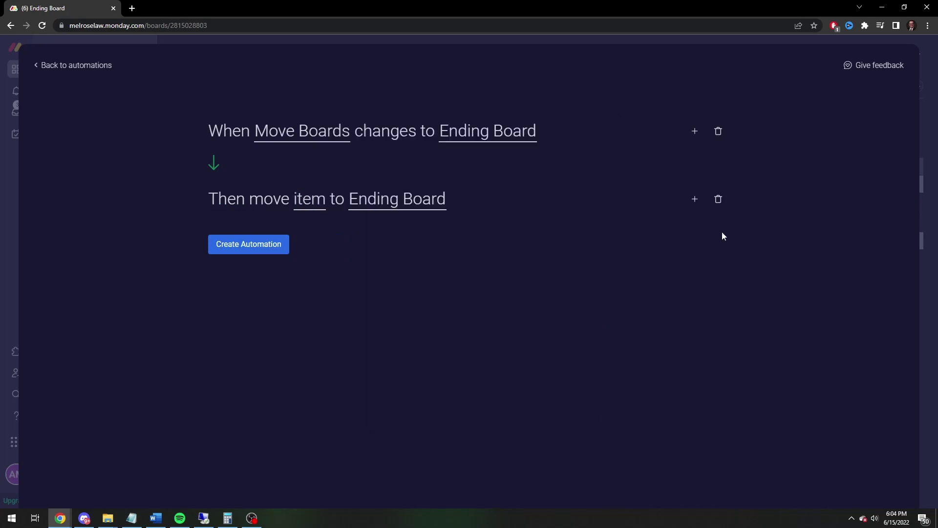
Add a notify action after the move to Ending Board, with the account owner as the recipient.
click(696, 199)
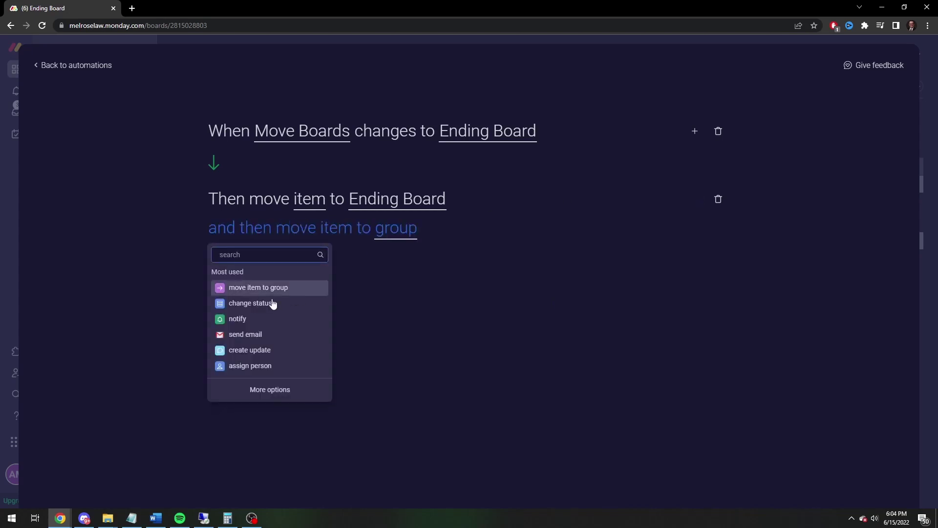
click(252, 320)
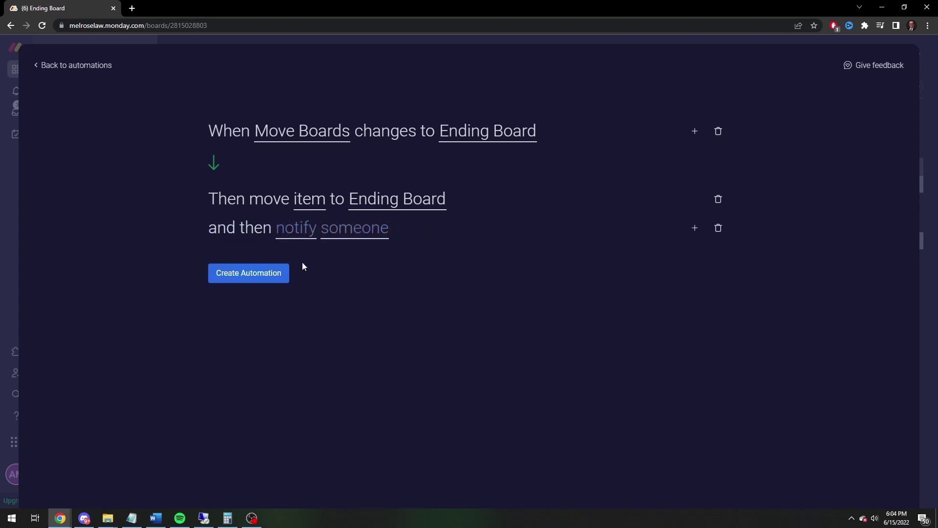
click(295, 235)
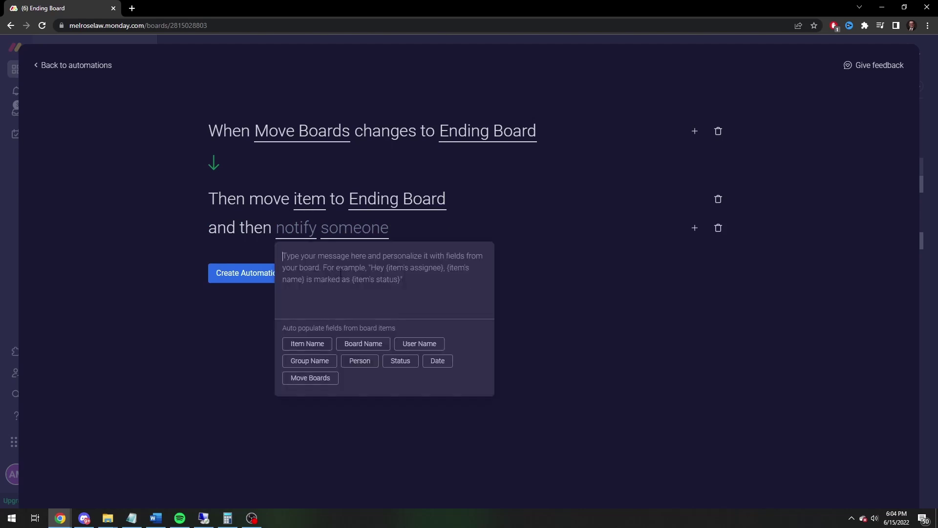
click(250, 260)
click(364, 232)
click(364, 269)
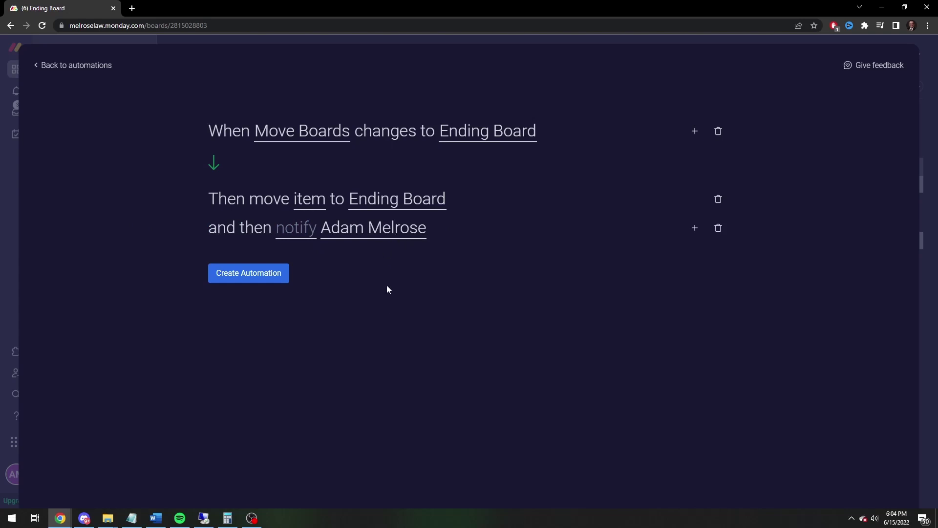
Set the notification message to "{task's name} has been moved to your board for your review.", create the automation and return to Starting Board.
click(284, 233)
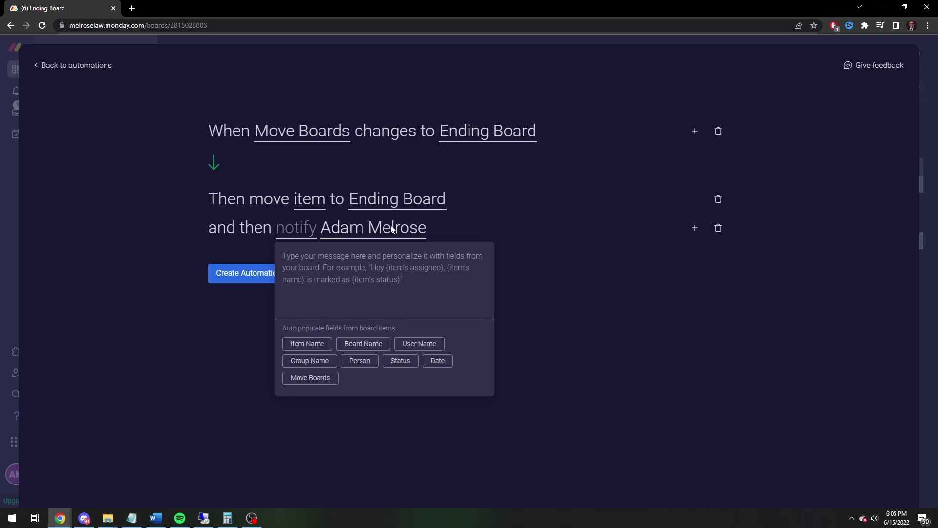
click(306, 347)
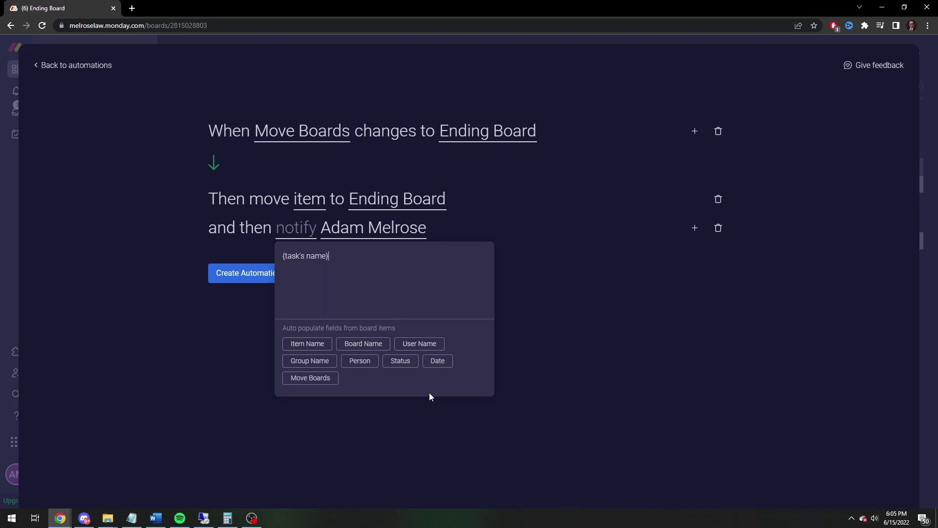
text(has been moved to your board for your review)
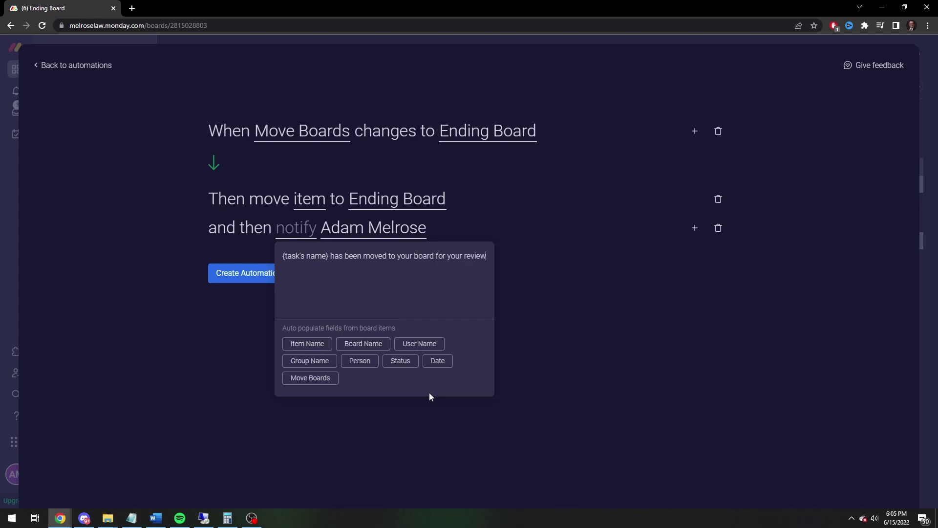
text(.)
click(668, 392)
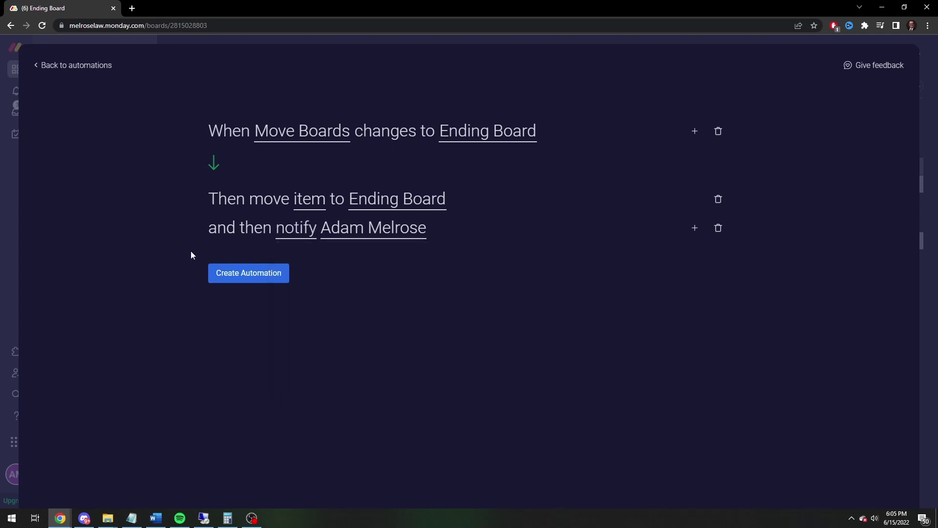
click(248, 274)
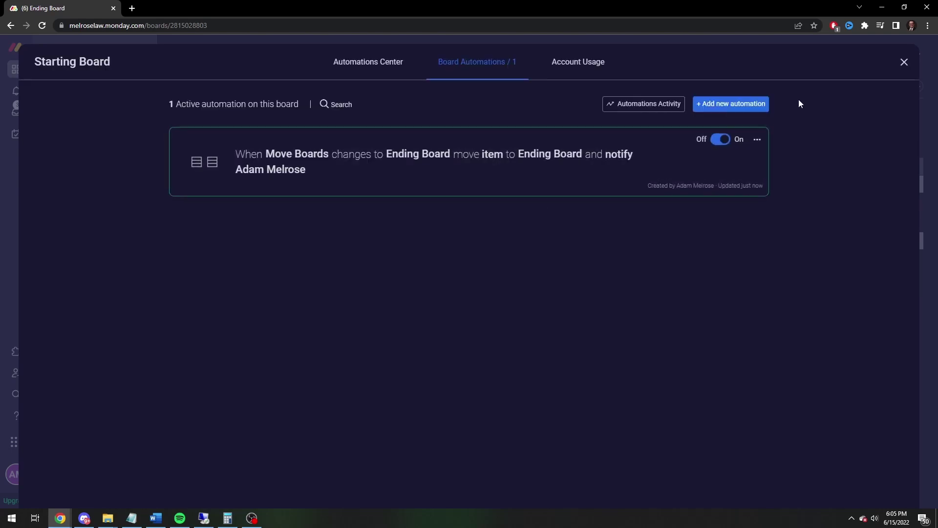
click(904, 62)
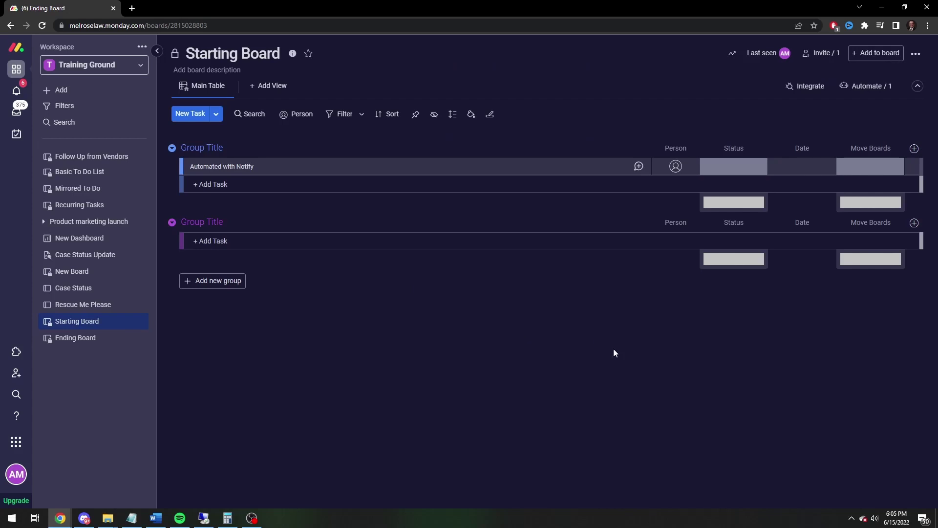
Change Move Boards to Ending Board for the Automated with Notify task and check Ending Board for it.
click(861, 167)
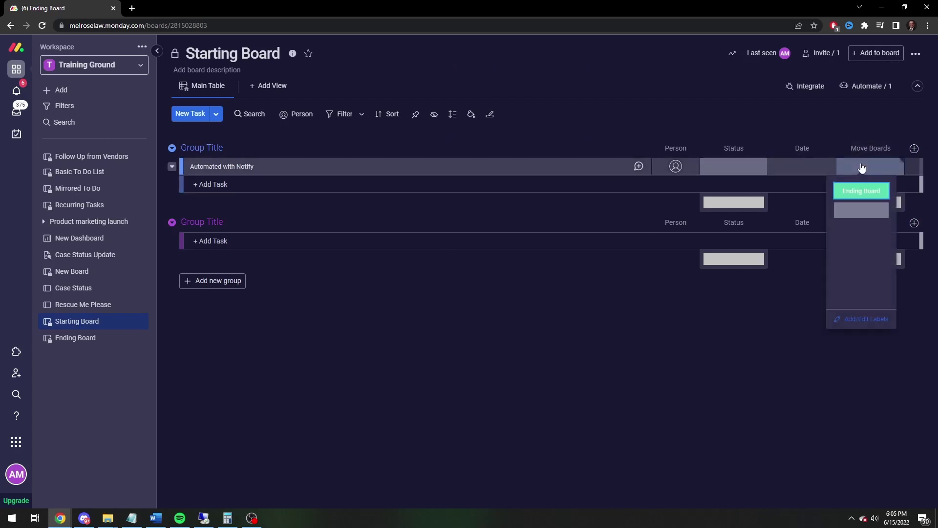
click(862, 191)
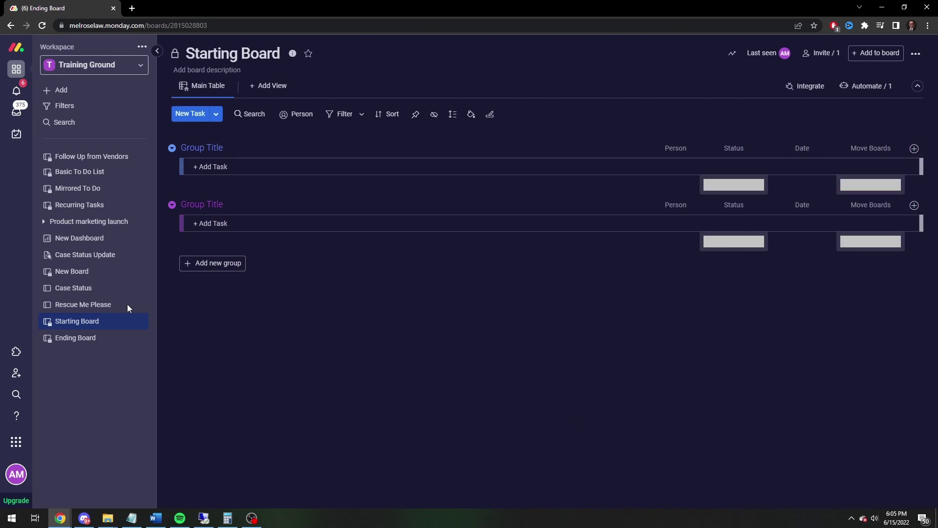
click(71, 339)
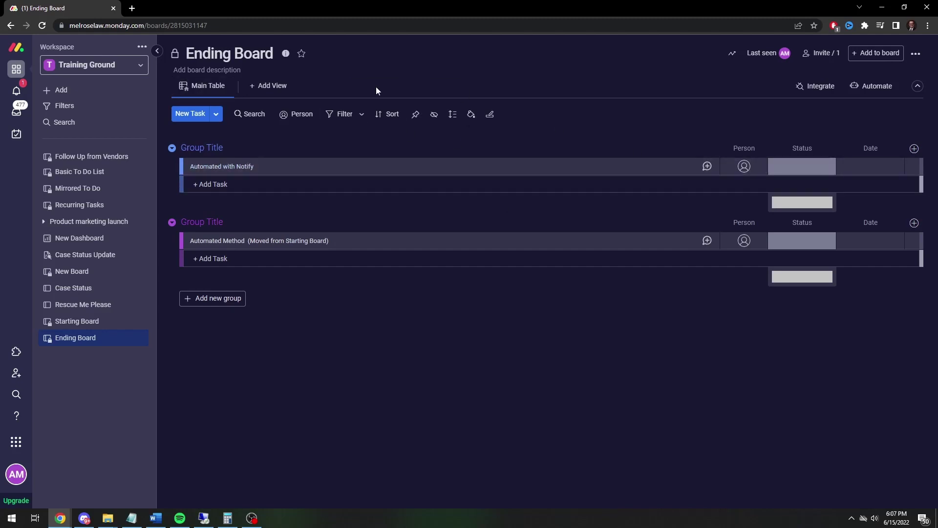
Review the automation's notification and the task it links to, and return to the Ending Board table.
click(18, 91)
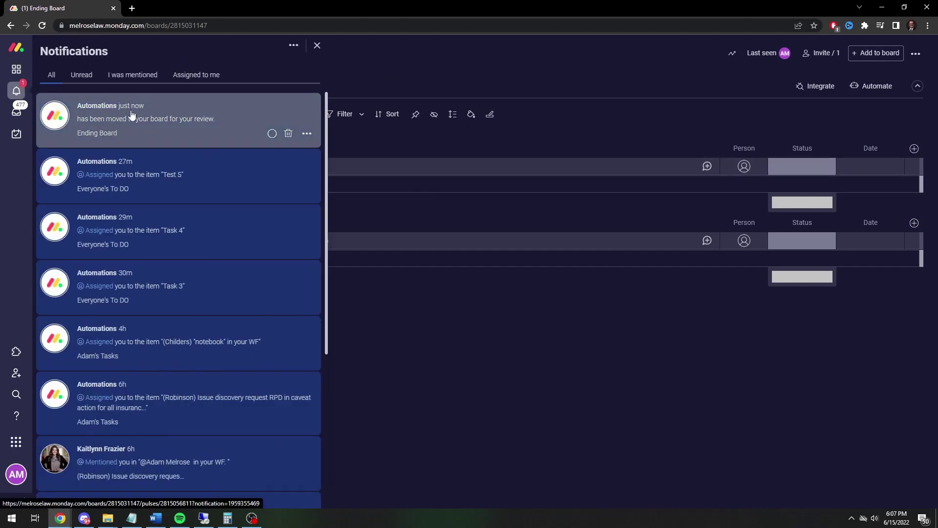
click(159, 134)
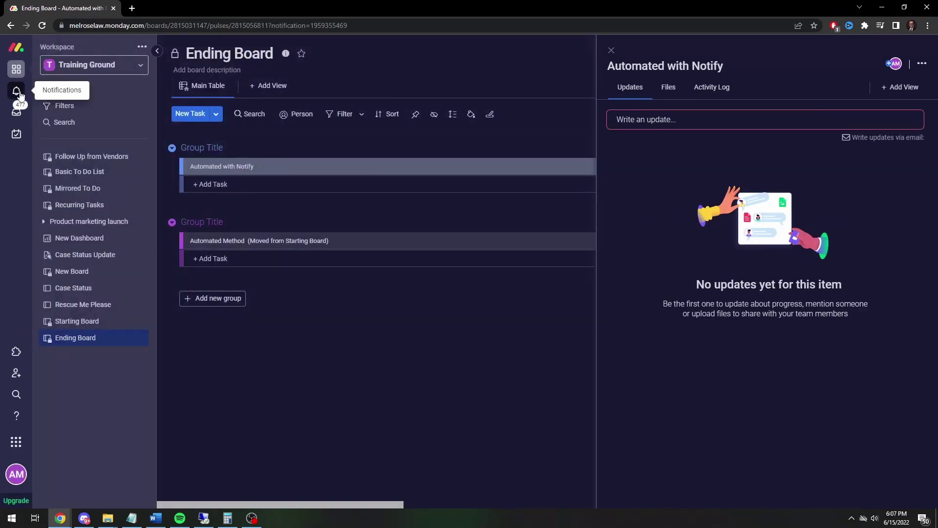
click(16, 91)
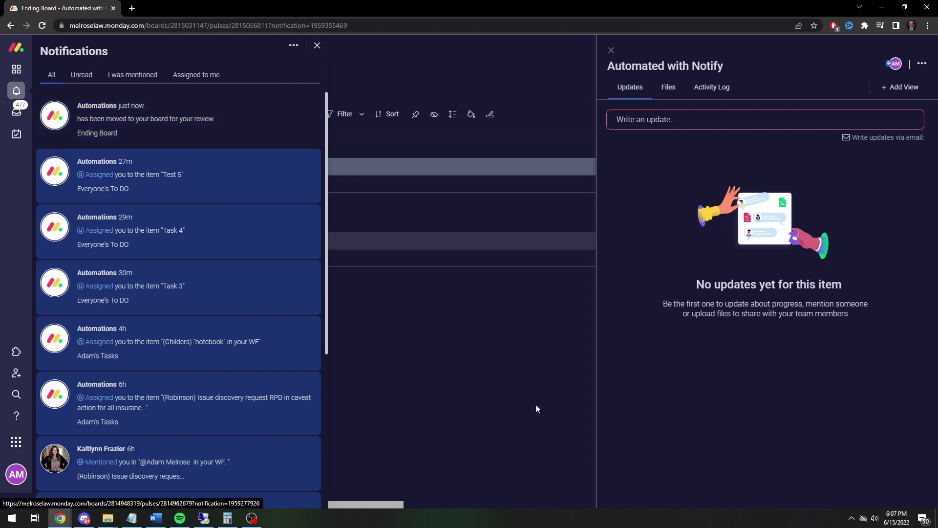
click(473, 351)
click(611, 51)
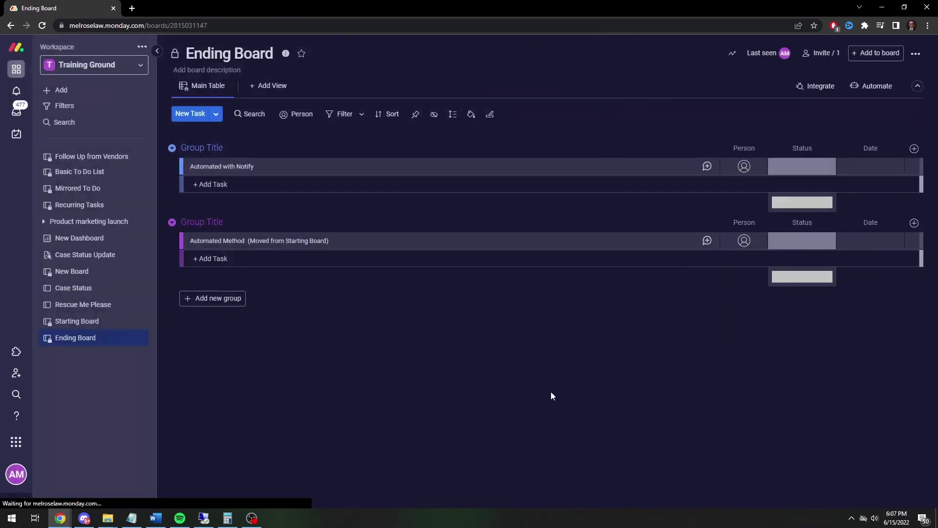